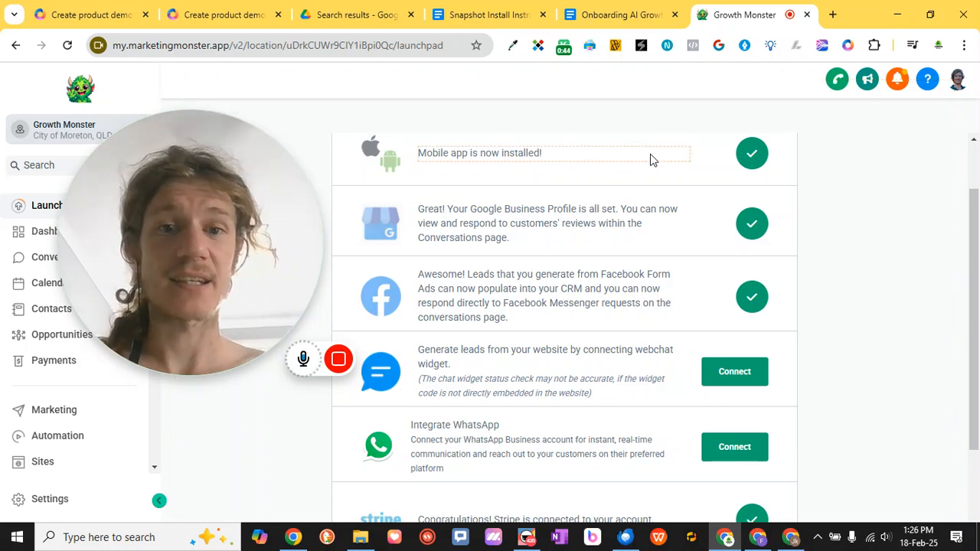
Step: Review the Launchpad checklist of integrations, from the mobile app and Google Business Profile through to adding team members
scroll(884, 233, "down", 1)
scroll(886, 234, "down", 1)
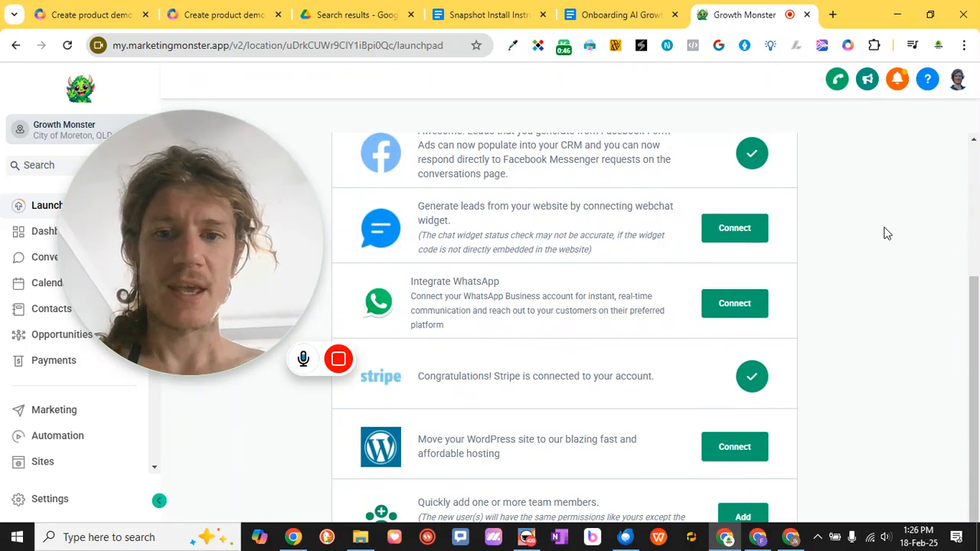
scroll(881, 229, "up", 1)
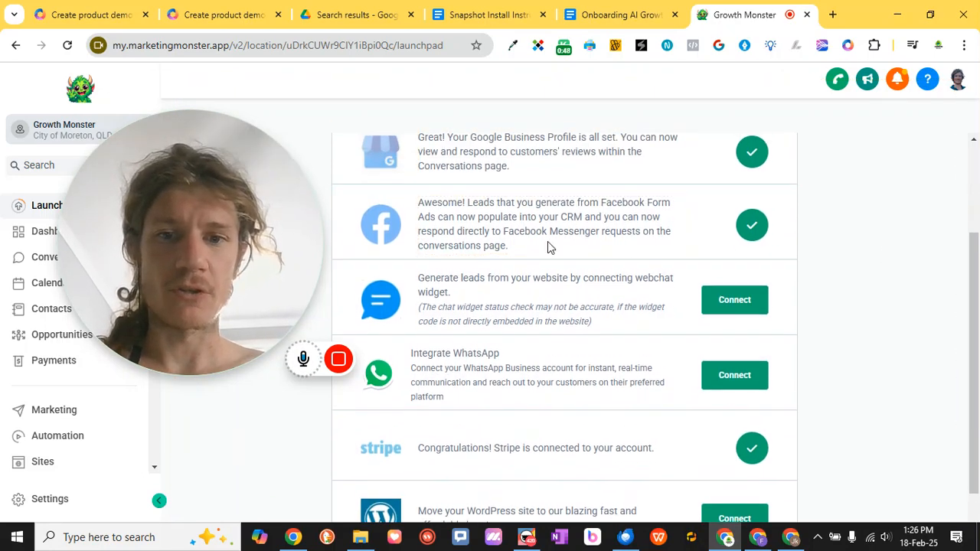
scroll(543, 300, "down", 1)
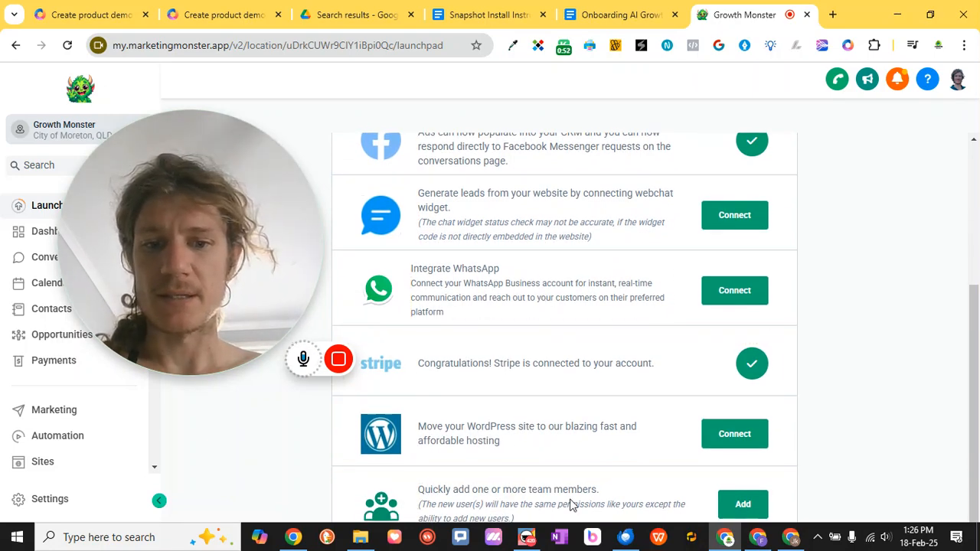
scroll(549, 316, "up", 3)
Step: Open the Business Profile page in the account's settings
left_click_drag(101, 237, 311, 243)
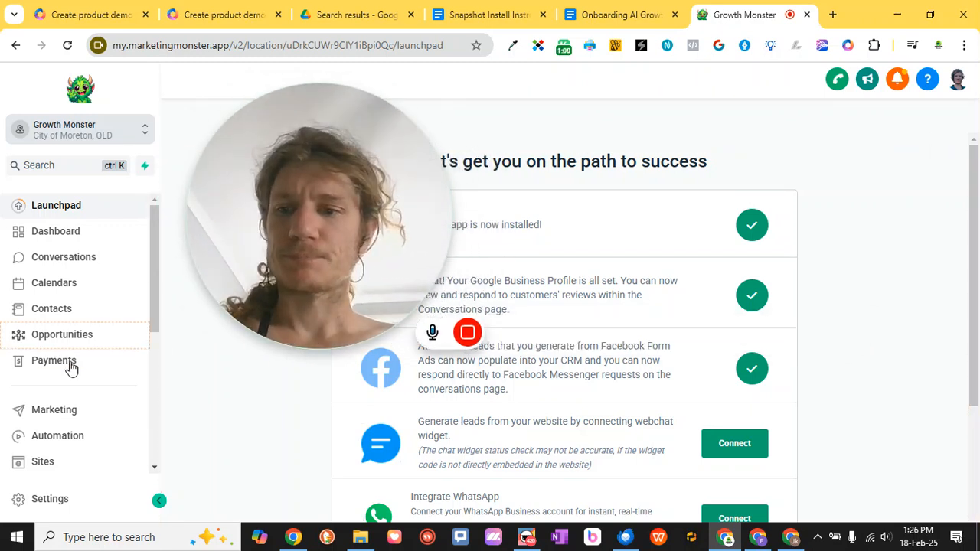
scroll(72, 356, "down", 4)
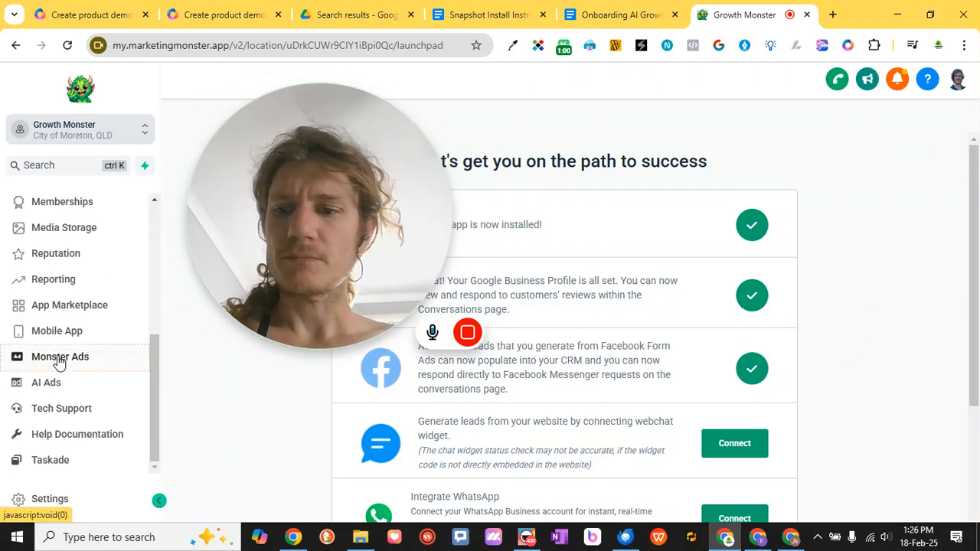
left_click(48, 499)
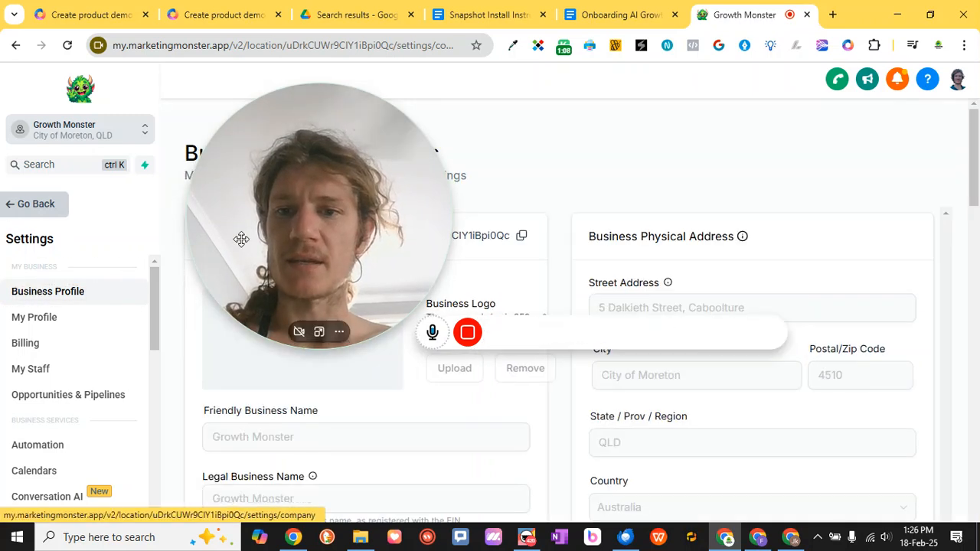
left_click_drag(258, 236, 636, 139)
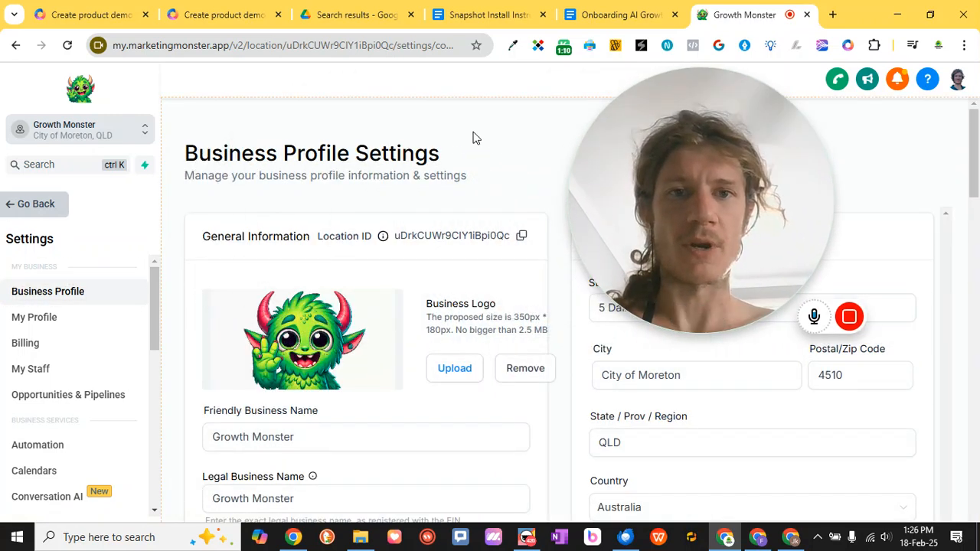
Step: Review the General Information section, covering the logo, friendly and legal business names, contact details, branded domain, website and niche
scroll(301, 272, "down", 1)
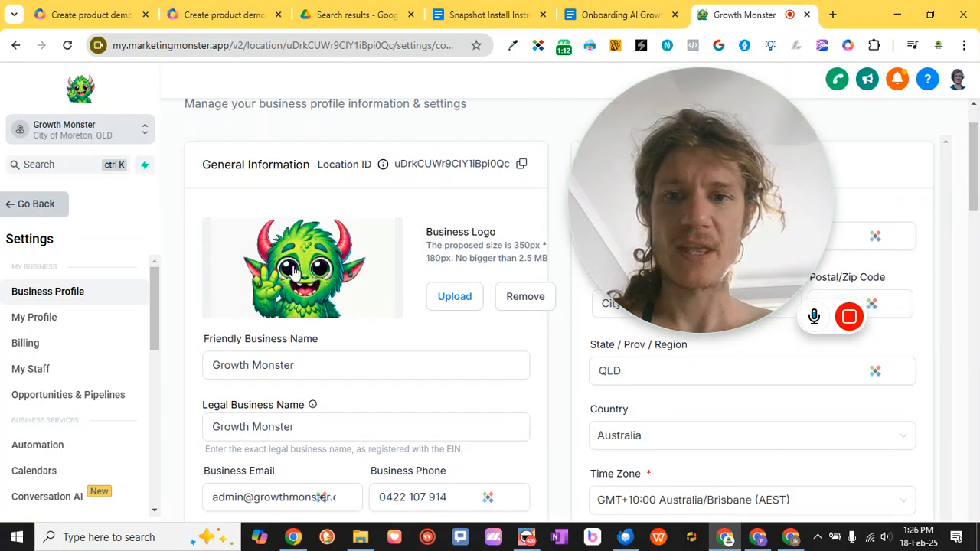
scroll(255, 268, "down", 1)
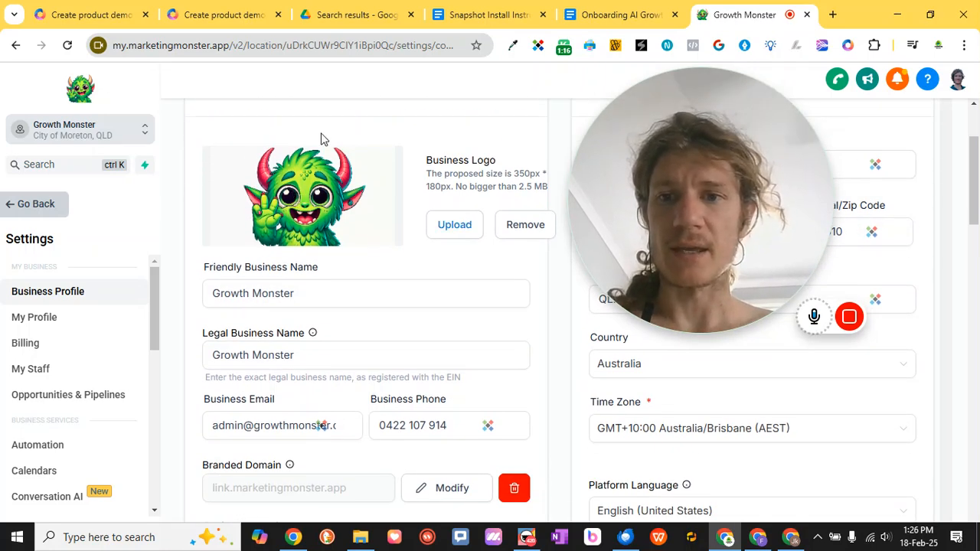
scroll(341, 222, "down", 2)
left_click(208, 211)
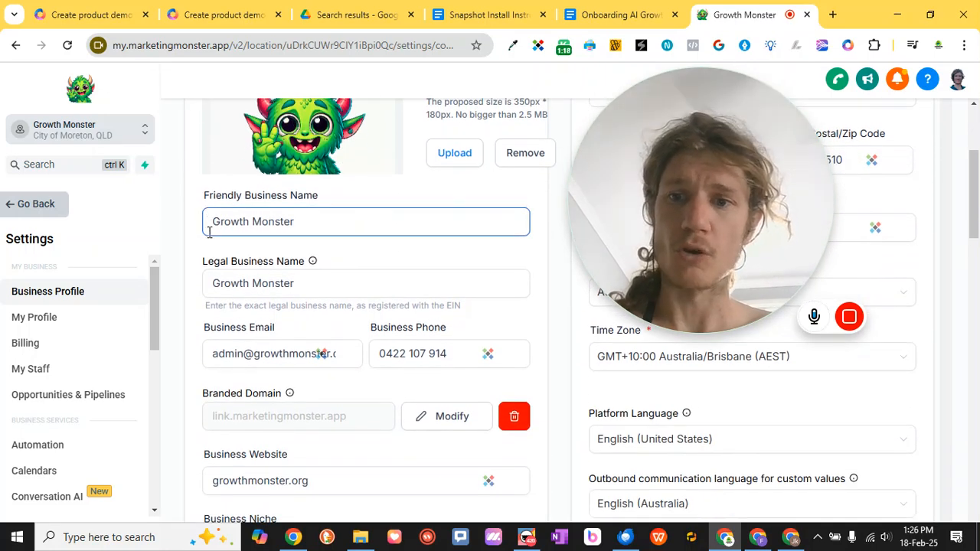
triple_click(298, 228)
left_click(314, 228)
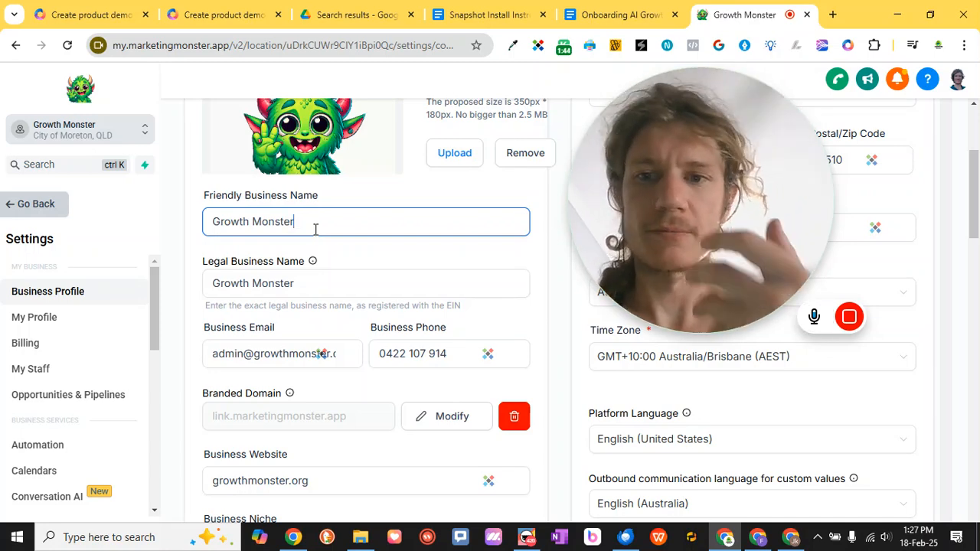
left_click_drag(299, 275, 199, 284)
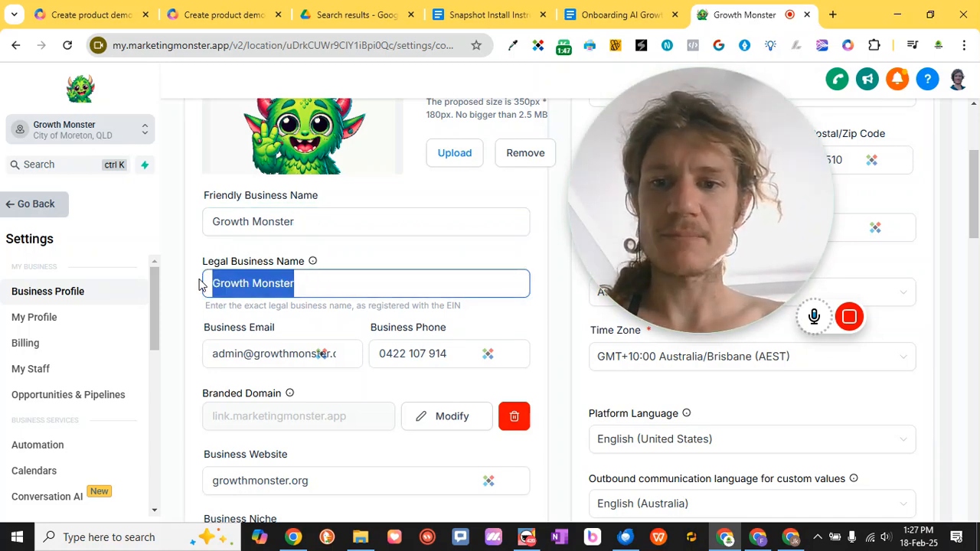
left_click(307, 288)
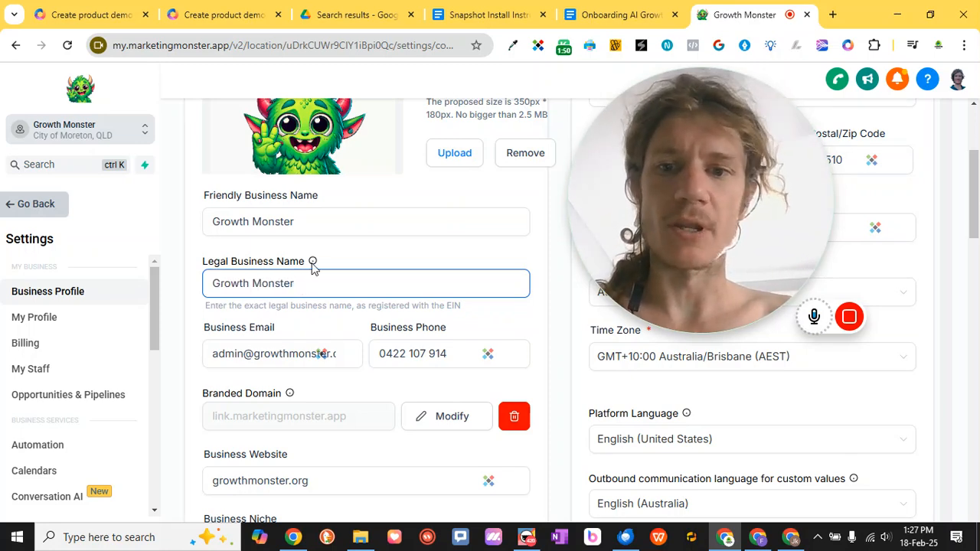
mouse_move(313, 263)
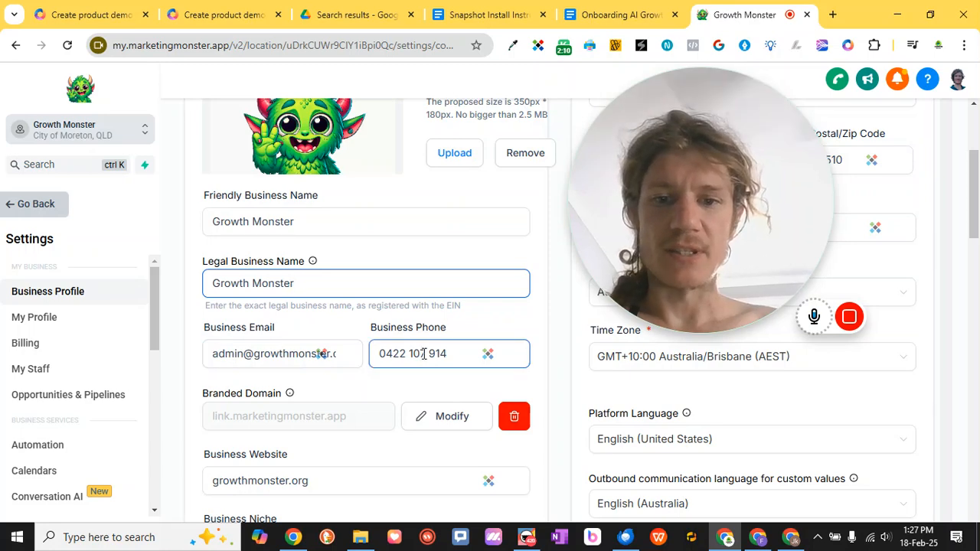
scroll(352, 354, "down", 1)
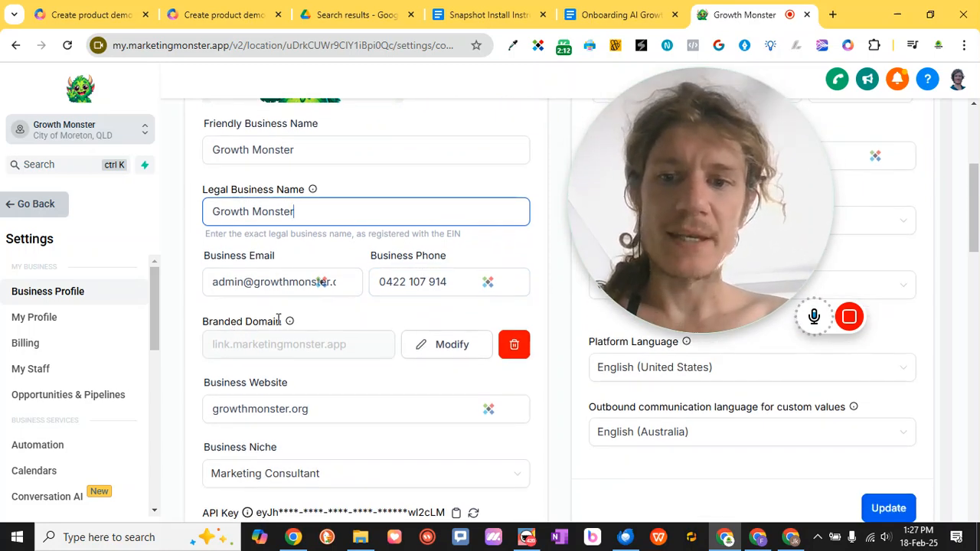
mouse_move(291, 325)
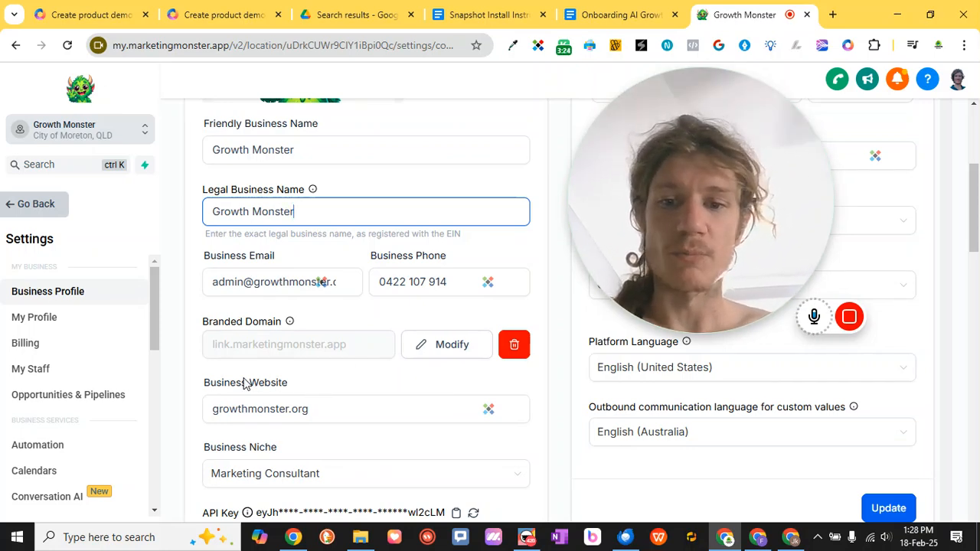
scroll(247, 383, "down", 1)
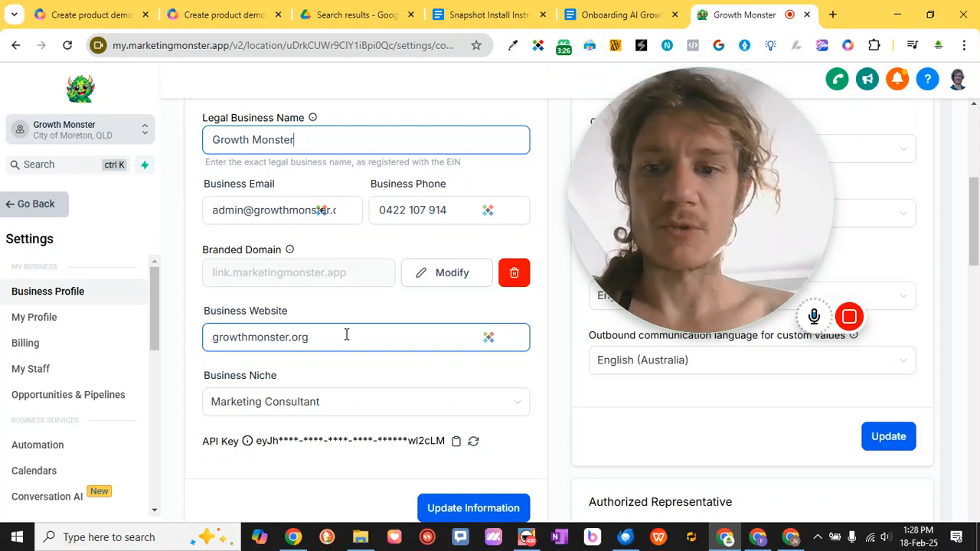
scroll(346, 334, "down", 1)
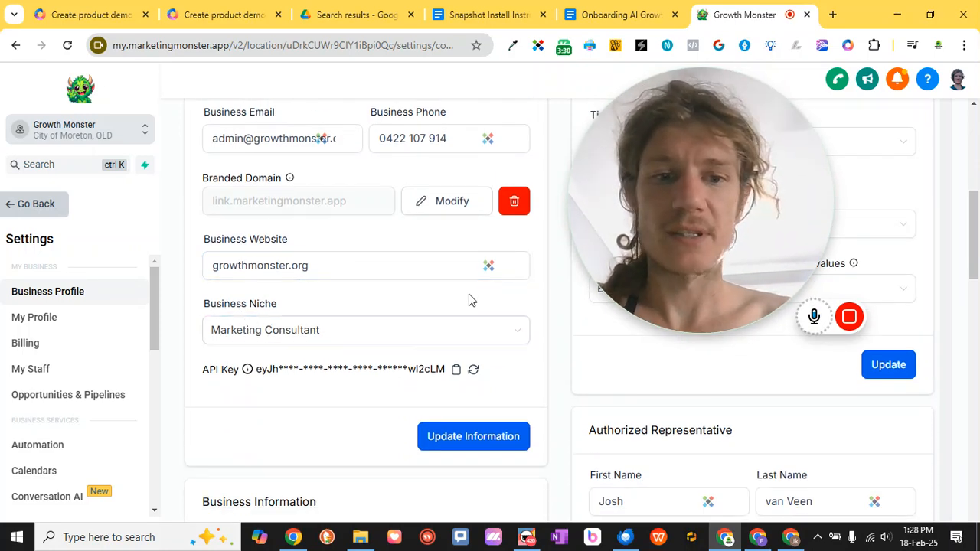
Step: Review the business address, time zone and language settings, and the Authorized Representative details
scroll(484, 298, "up", 3)
scroll(484, 298, "up", 3)
left_click_drag(699, 217, 478, 278)
scroll(715, 296, "down", 6)
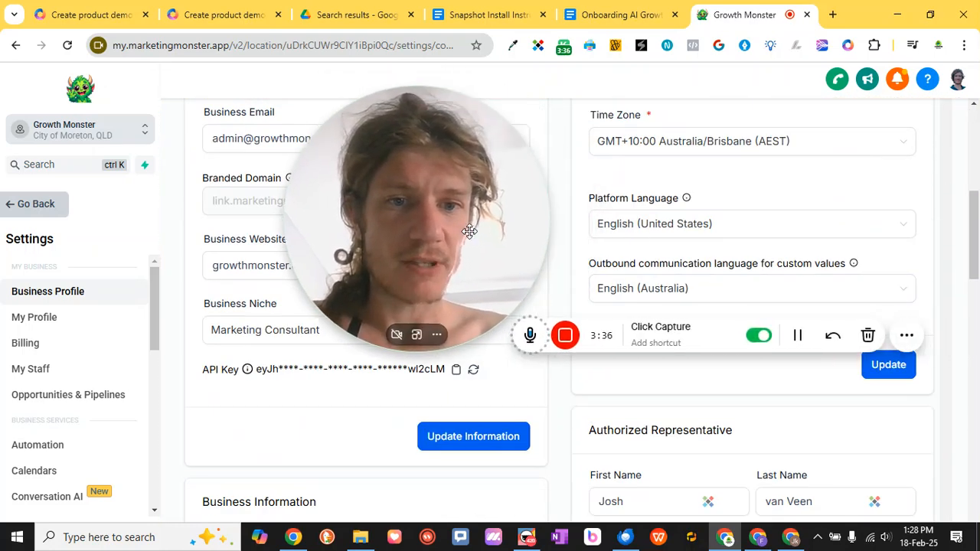
mouse_move(690, 205)
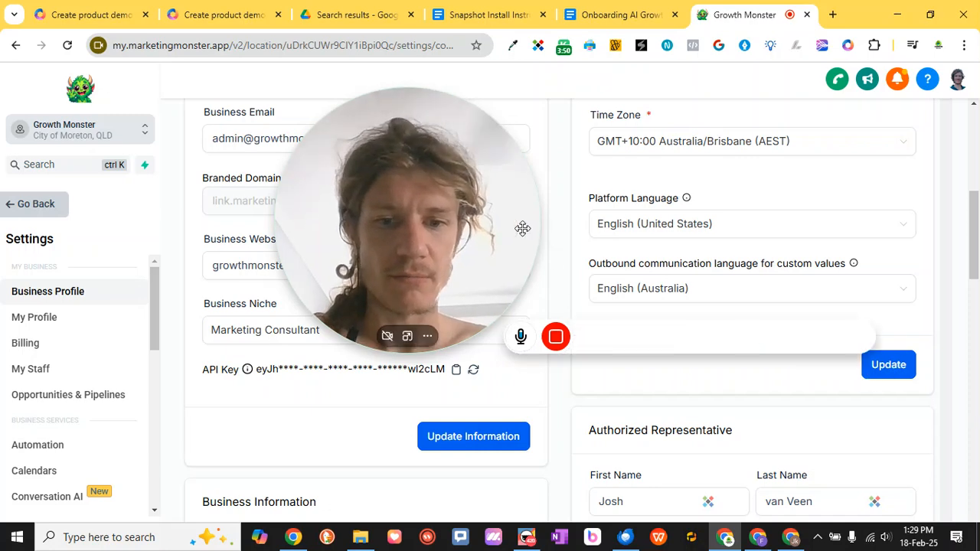
scroll(659, 383, "down", 2)
left_click_drag(434, 315, 413, 180)
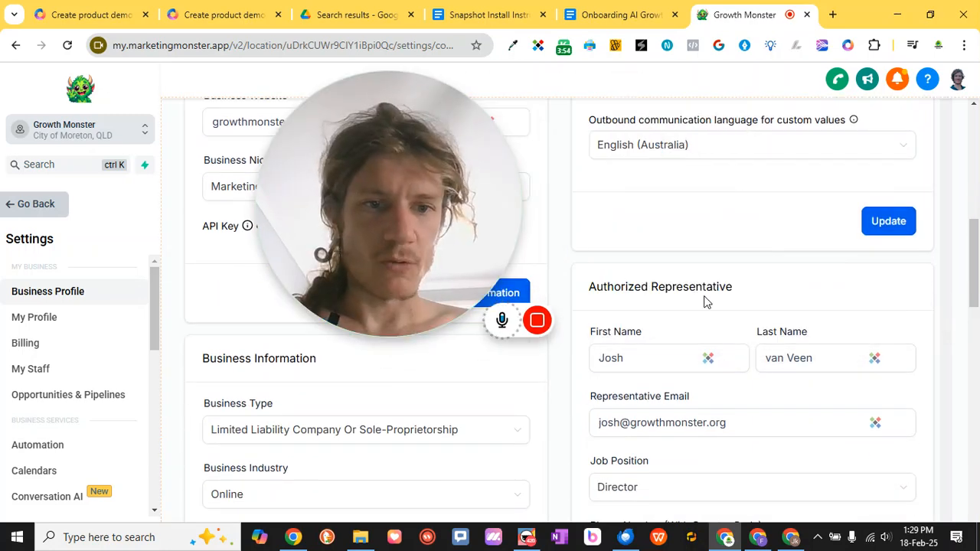
scroll(704, 301, "down", 2)
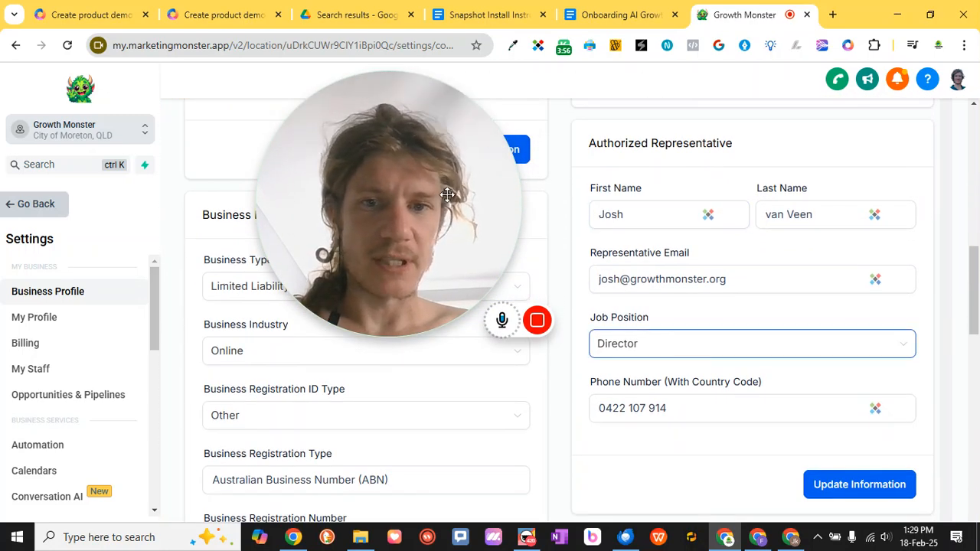
left_click(778, 277)
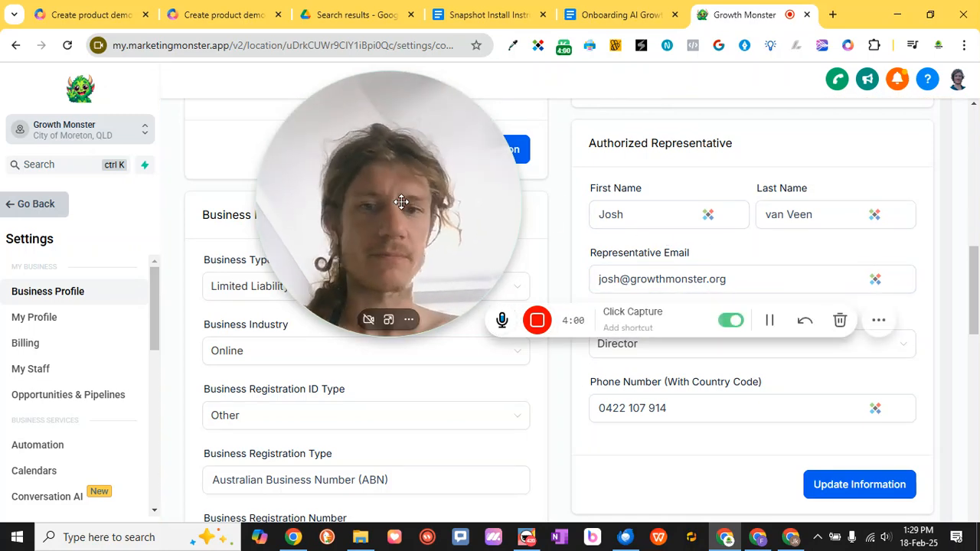
Step: Review the Business Information section, covering business type, industry, registration details and regions of operations
left_click_drag(375, 179, 603, 166)
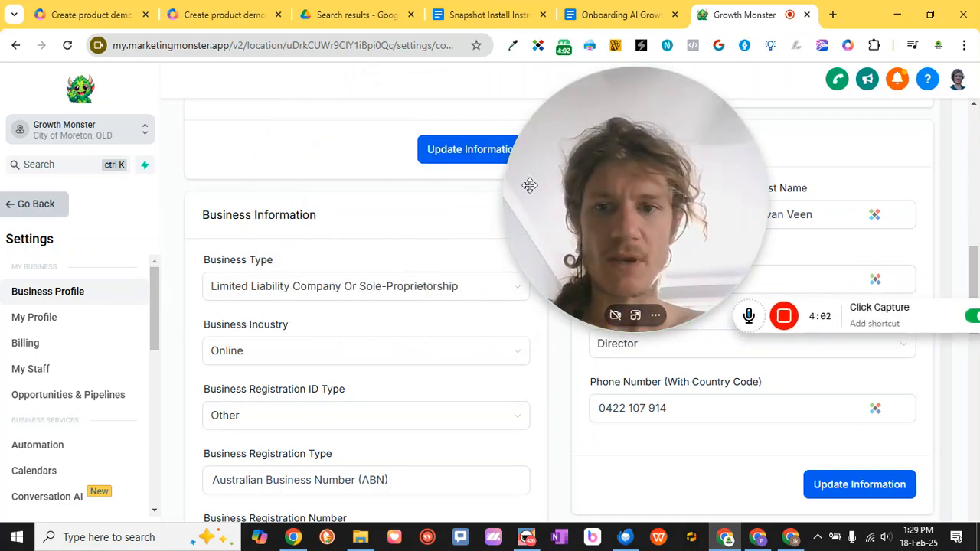
scroll(382, 232, "down", 1)
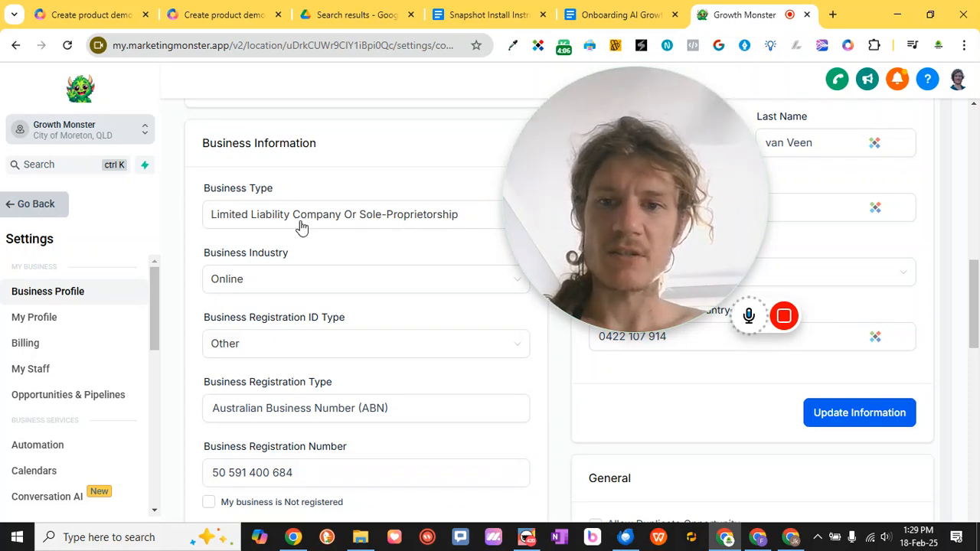
scroll(387, 251, "down", 1)
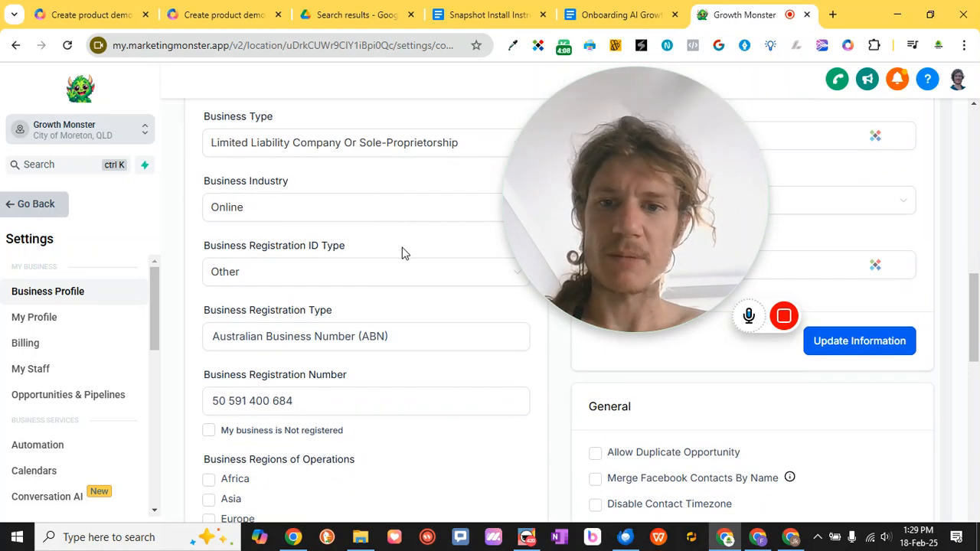
scroll(381, 262, "down", 1)
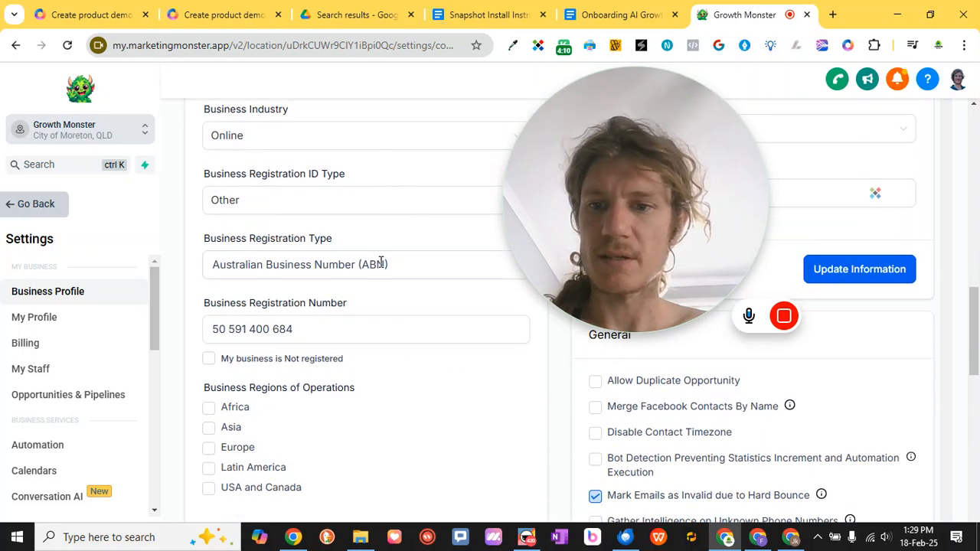
scroll(381, 263, "down", 1)
left_click(418, 251)
scroll(418, 253, "down", 2)
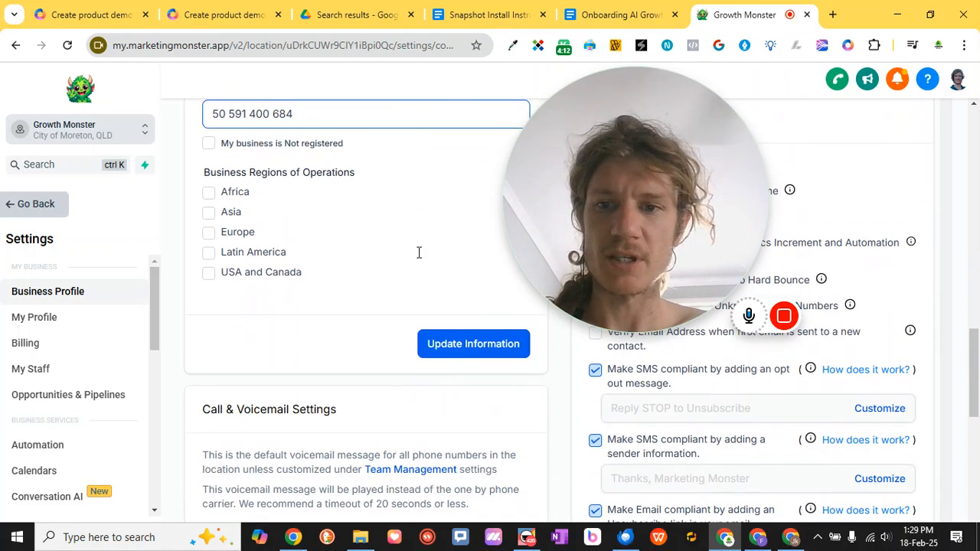
scroll(419, 254, "down", 1)
scroll(353, 258, "up", 2)
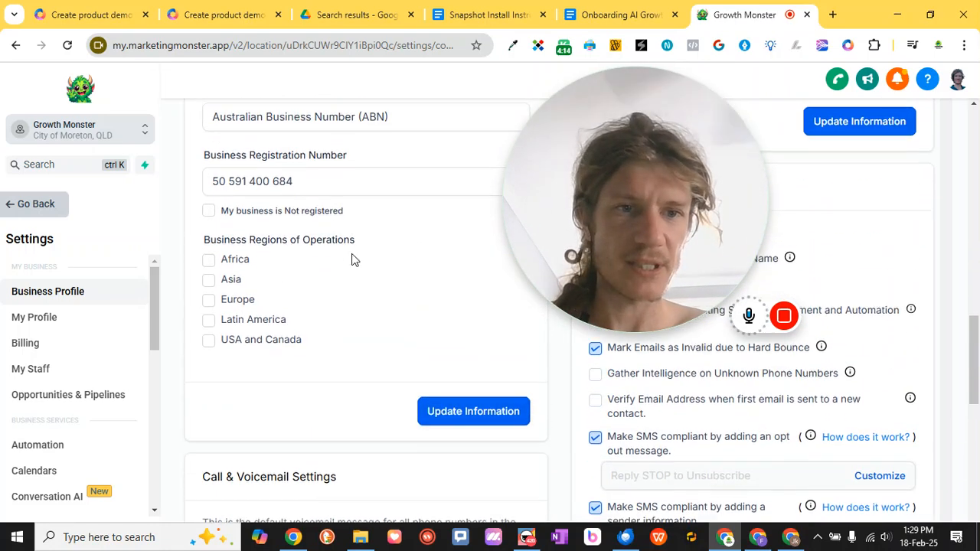
Step: Review the General options, including duplicate opportunities, Facebook contact merging, bot detection, hard-bounce emails, unknown phone numbers and SMS compliance
left_click_drag(612, 220, 272, 223)
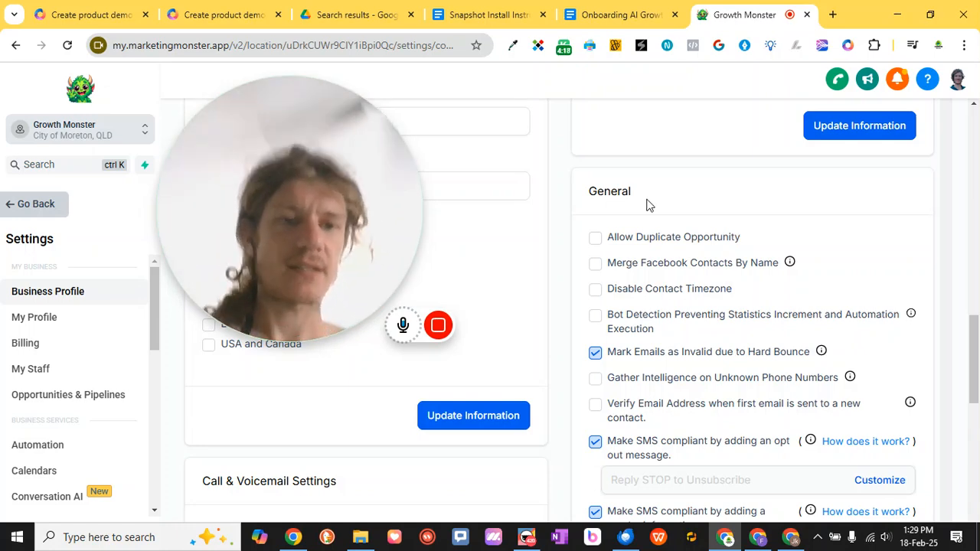
scroll(646, 206, "down", 1)
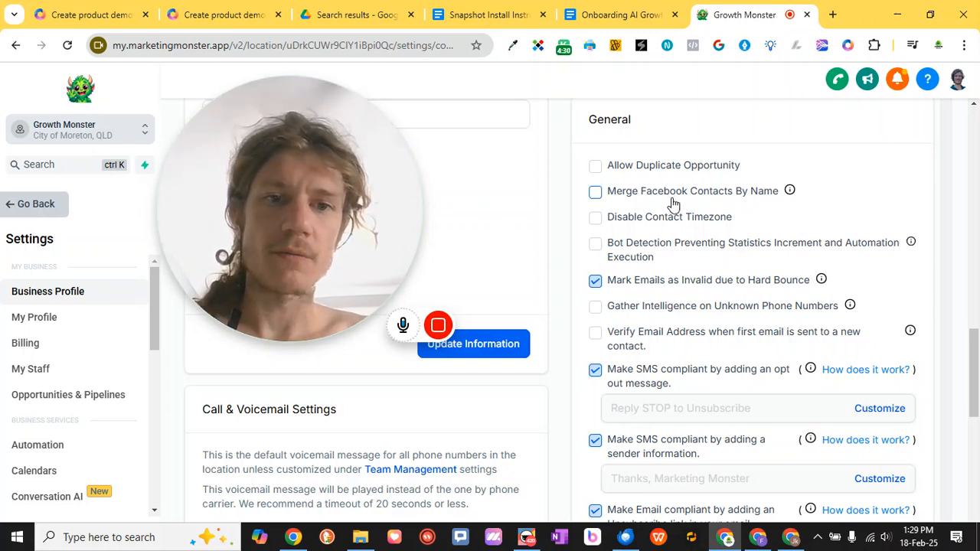
mouse_move(789, 191)
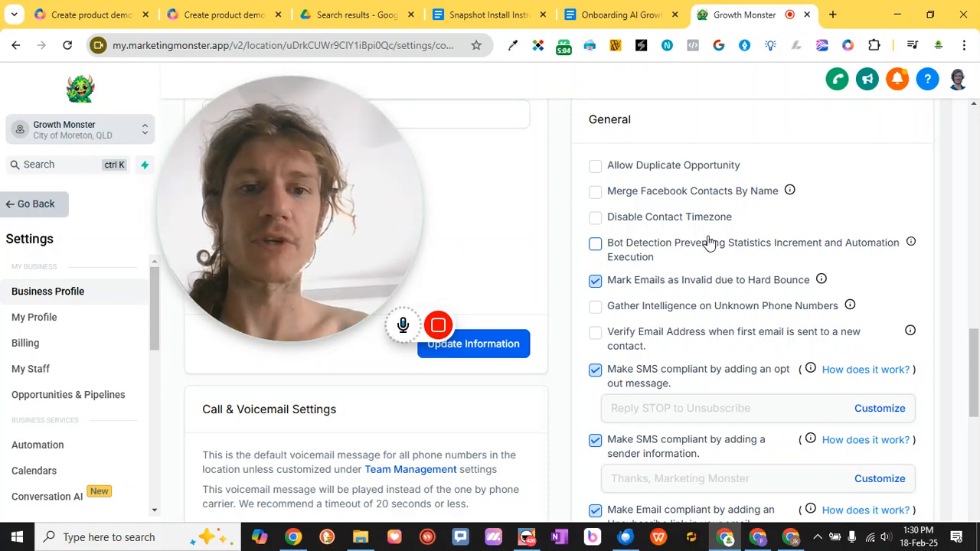
scroll(705, 249, "down", 1)
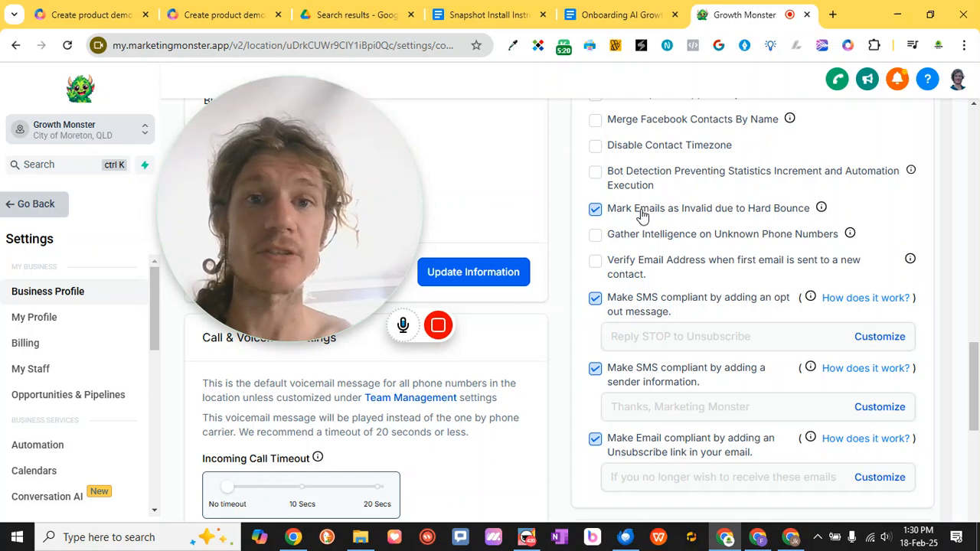
scroll(656, 211, "down", 1)
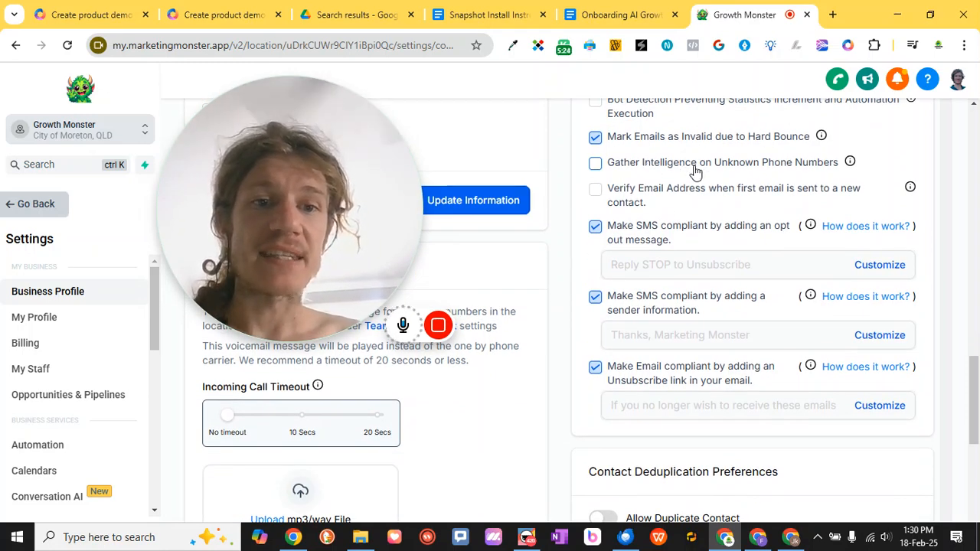
mouse_move(850, 164)
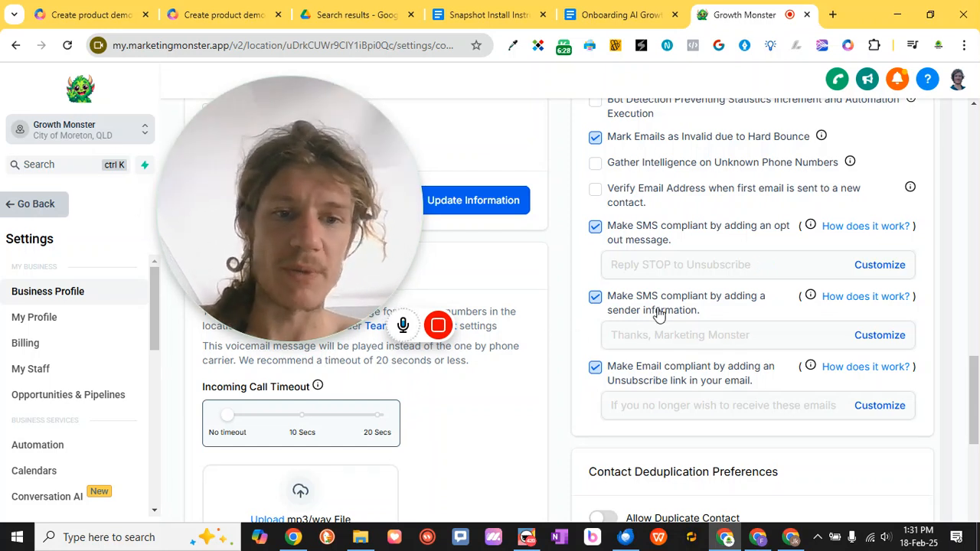
Step: Customize the SMS sender information by changing the Sender ID to Growth Monster, and save it
left_click(878, 336)
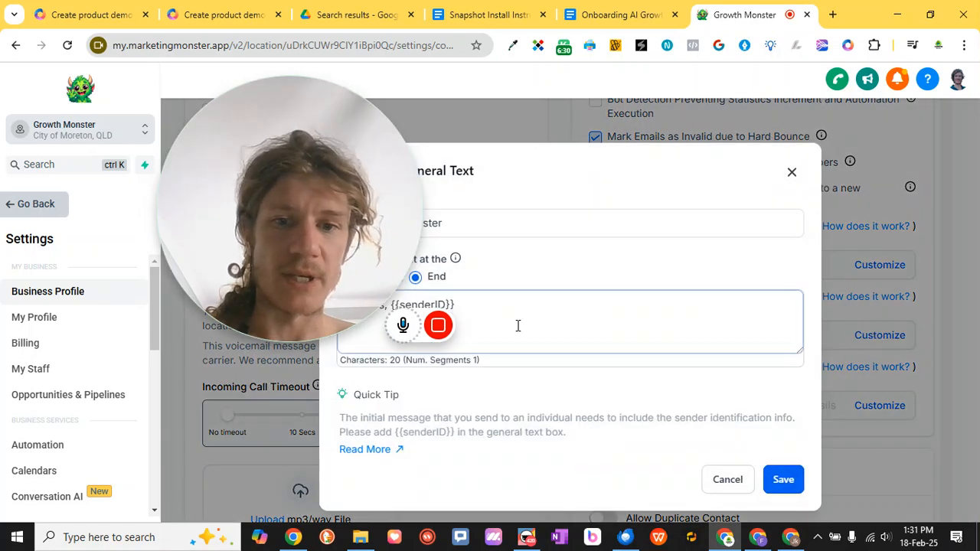
left_click_drag(317, 202, 191, 323)
left_click(459, 227)
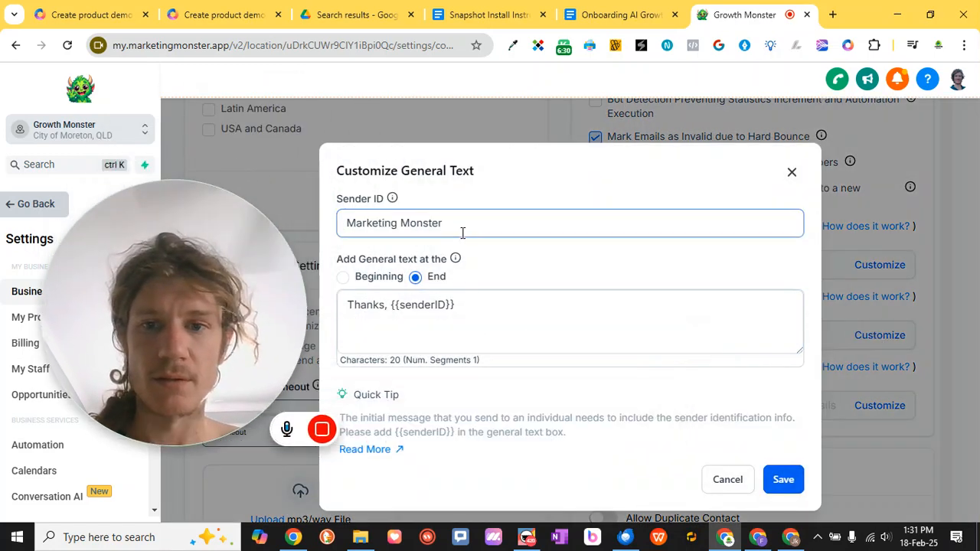
double_click(392, 222)
type("Growth")
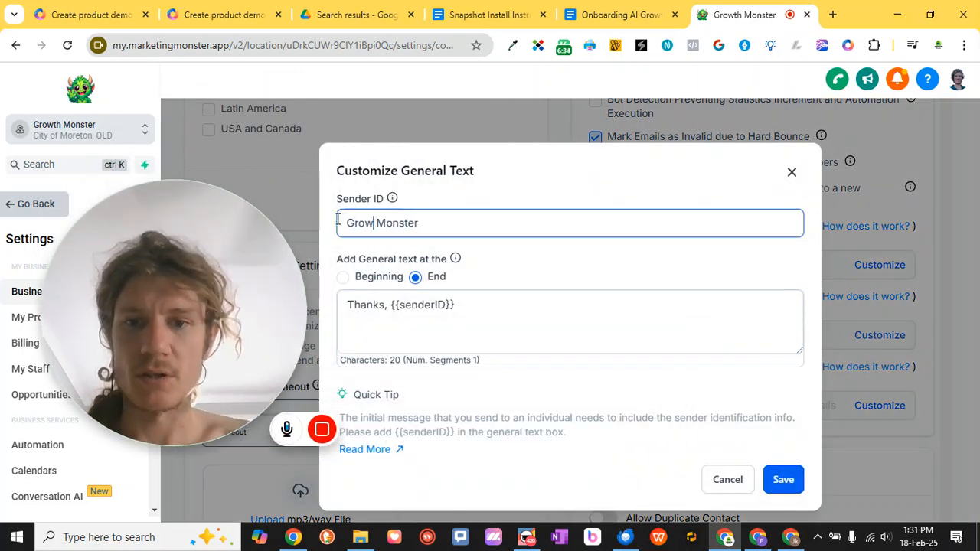
left_click(789, 480)
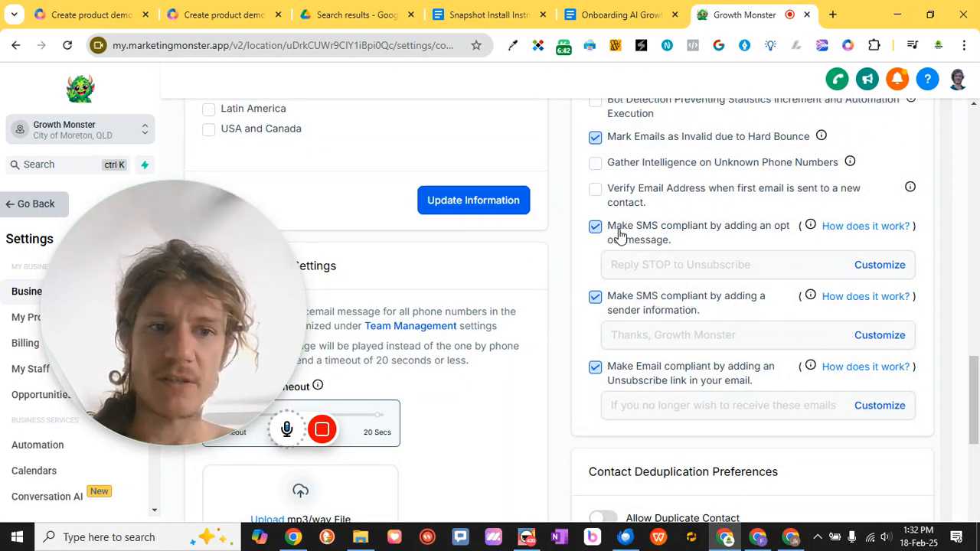
Step: Review the email unsubscribe compliance option and the Contact Deduplication Preferences for duplicate contacts and search order
scroll(660, 328, "down", 1)
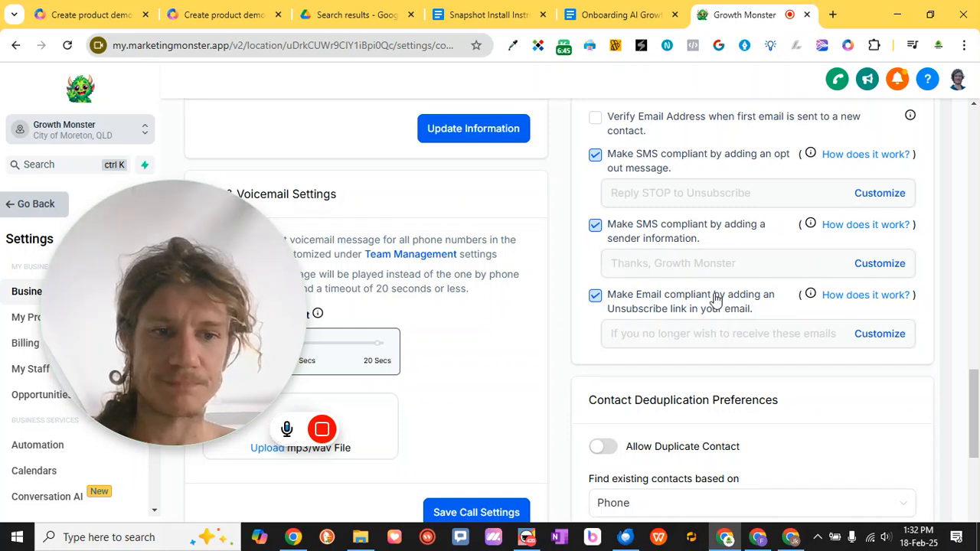
scroll(720, 297, "down", 1)
scroll(611, 246, "down", 1)
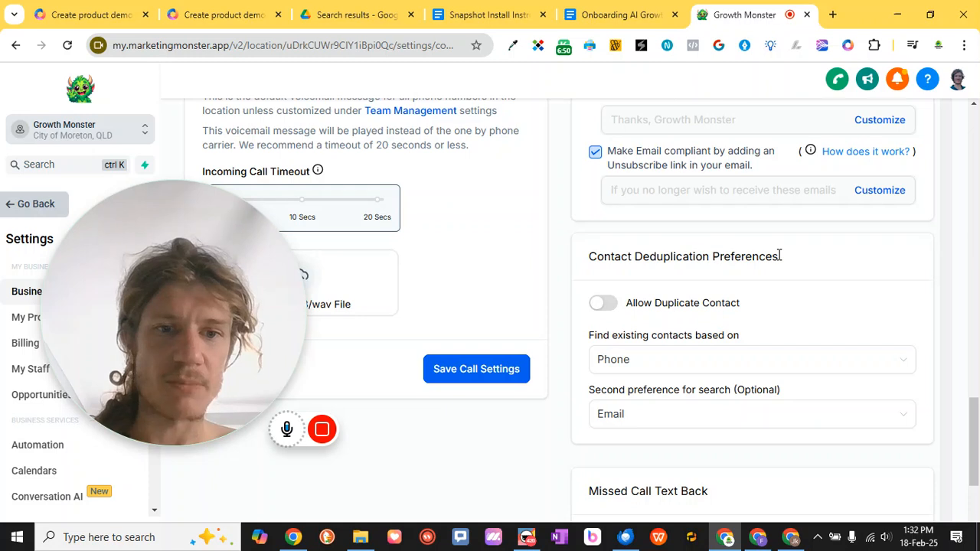
scroll(779, 255, "down", 1)
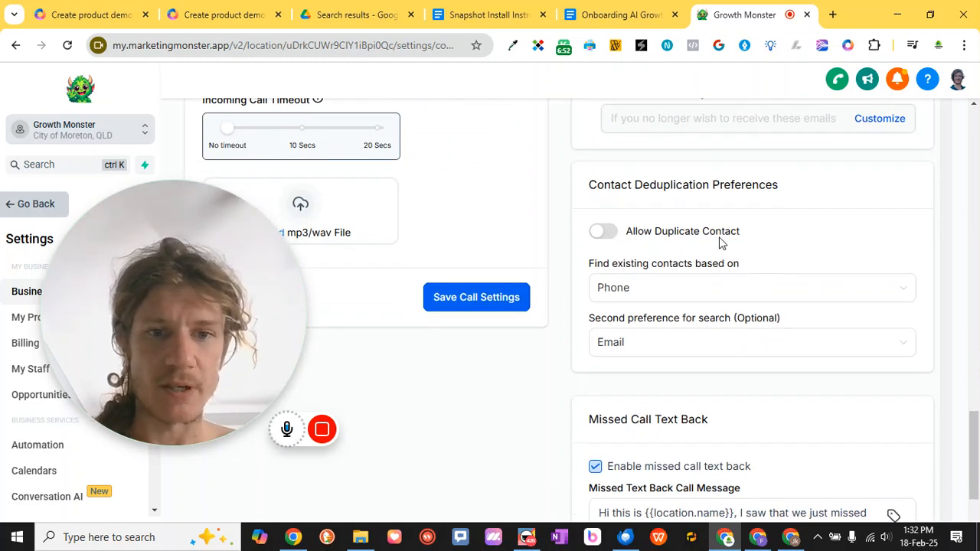
scroll(720, 242, "down", 1)
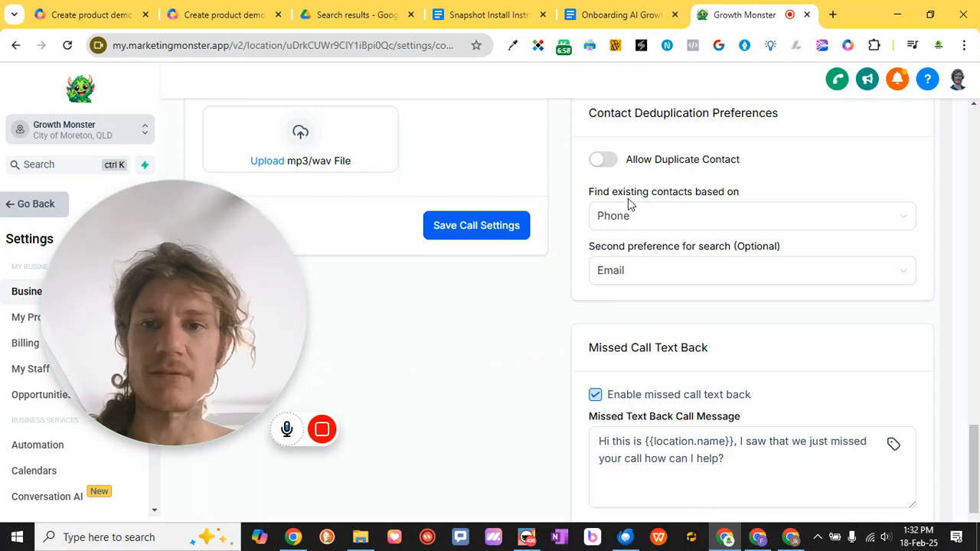
Step: Review the Call & Voicemail Settings, covering the default voicemail message, incoming call timeout and audio file upload
scroll(628, 198, "up", 2)
scroll(302, 199, "up", 1)
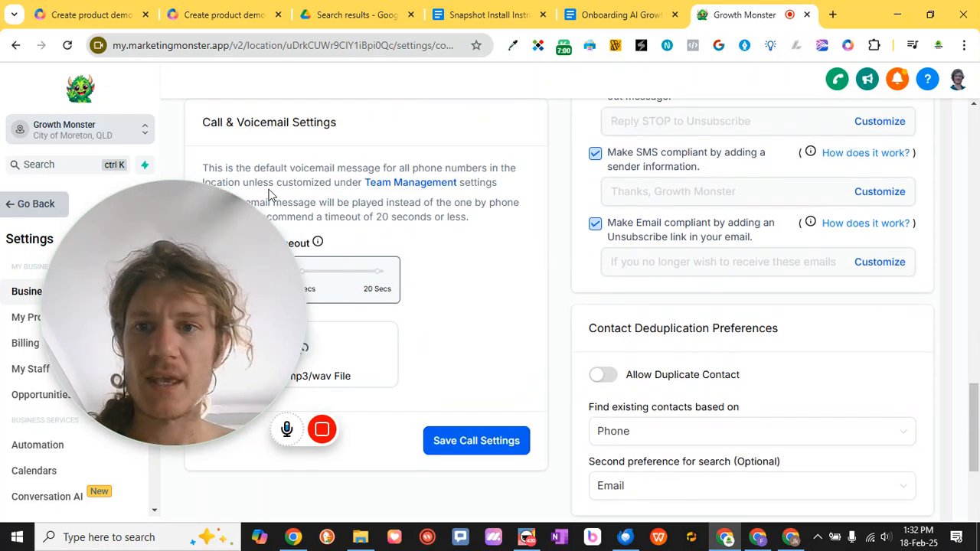
scroll(276, 140, "down", 2)
scroll(278, 171, "down", 1)
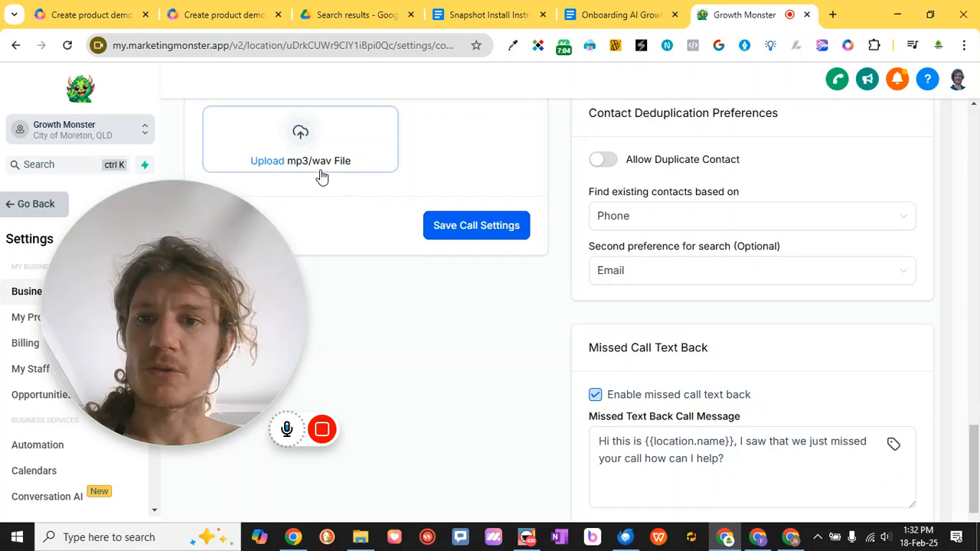
scroll(306, 175, "up", 1)
scroll(237, 170, "up", 1)
scroll(237, 170, "down", 2)
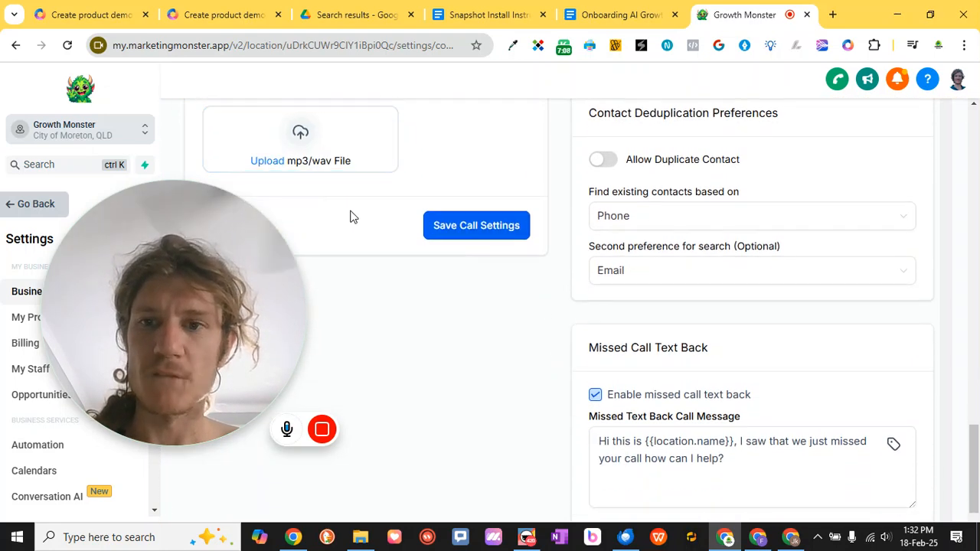
scroll(245, 149, "up", 1)
scroll(260, 176, "up", 1)
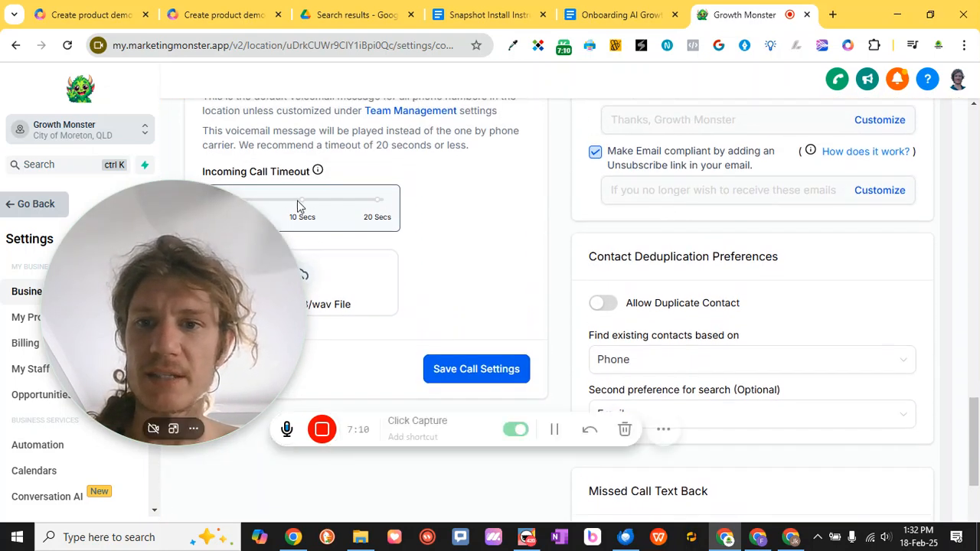
scroll(280, 200, "up", 1)
scroll(258, 192, "down", 1)
scroll(252, 181, "down", 1)
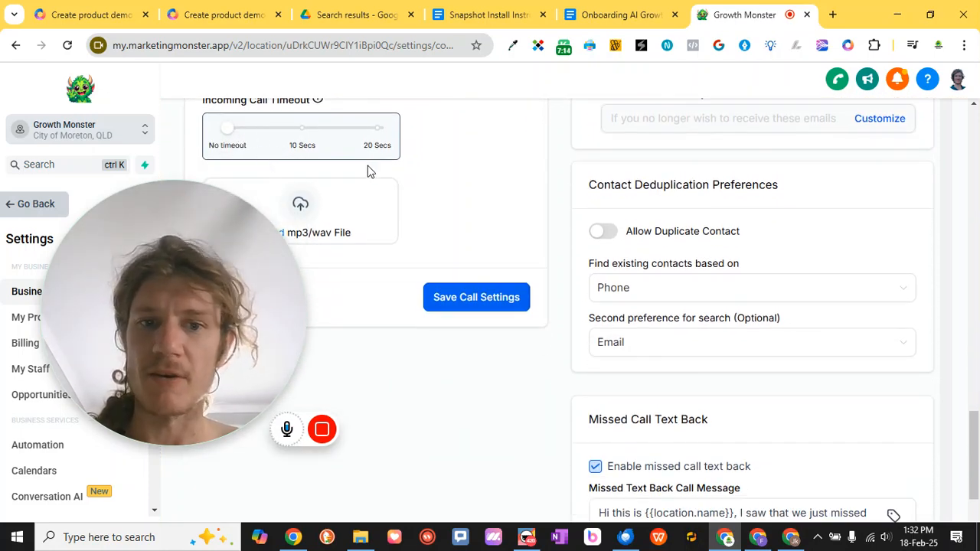
Step: Review the Missed Call Text Back message and browse the Appointment custom values available for it
scroll(754, 242, "down", 2)
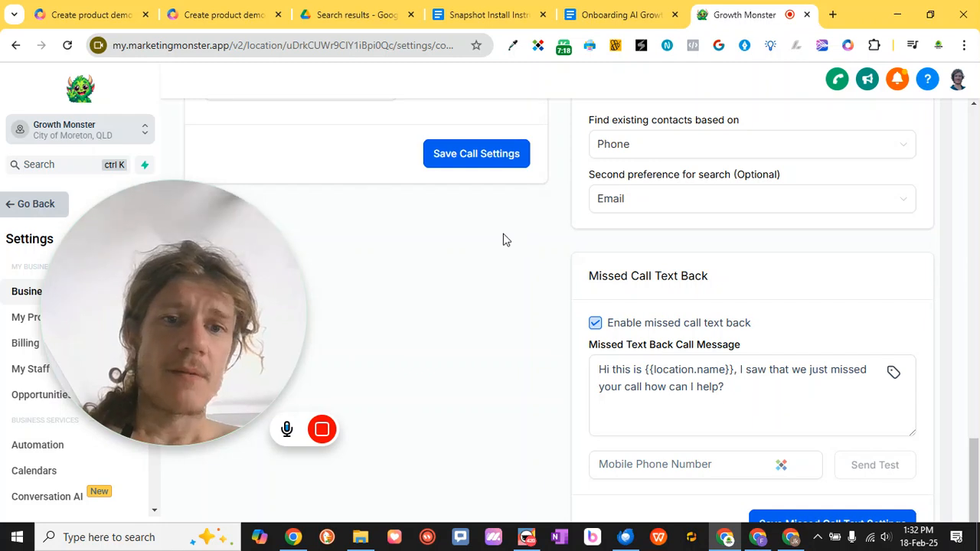
scroll(503, 237, "down", 1)
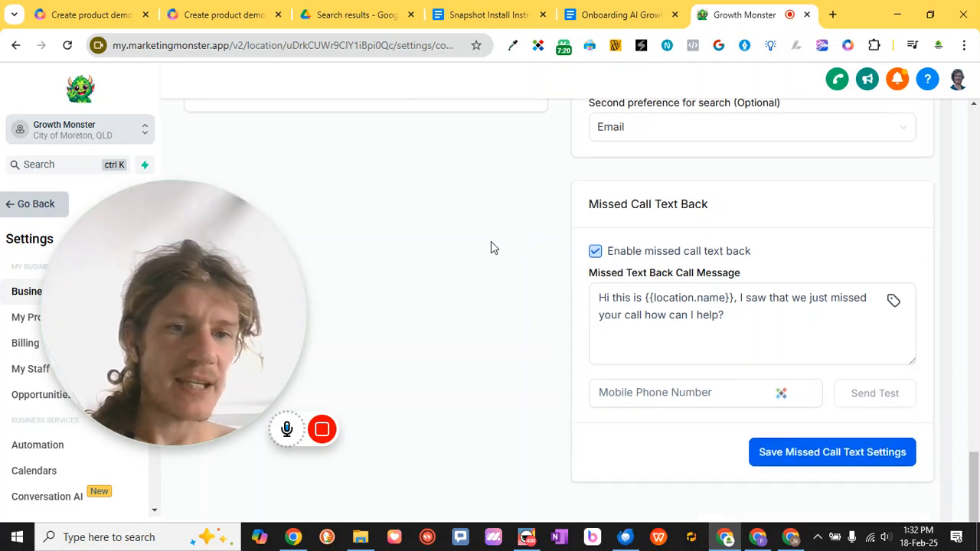
left_click(733, 306)
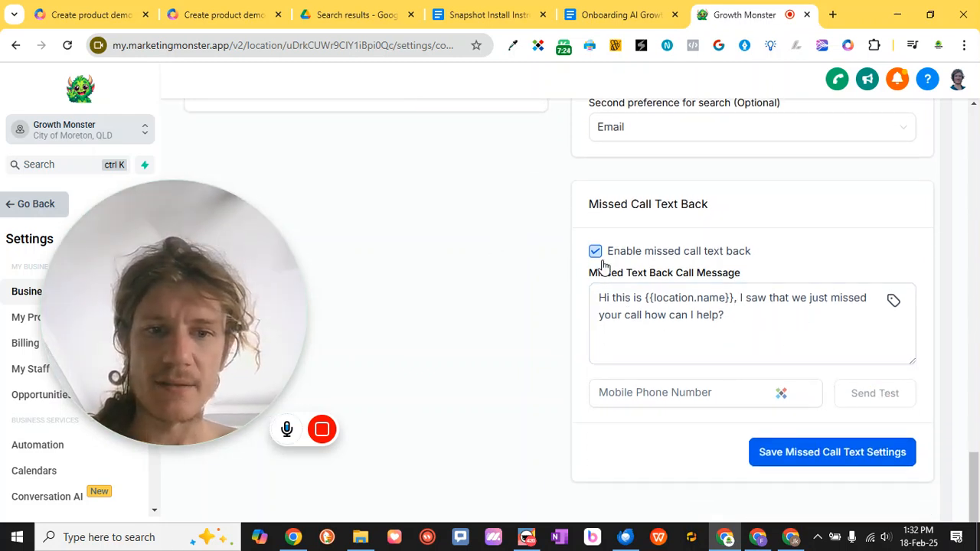
left_click(892, 300)
scroll(786, 382, "down", 1)
scroll(786, 380, "down", 1)
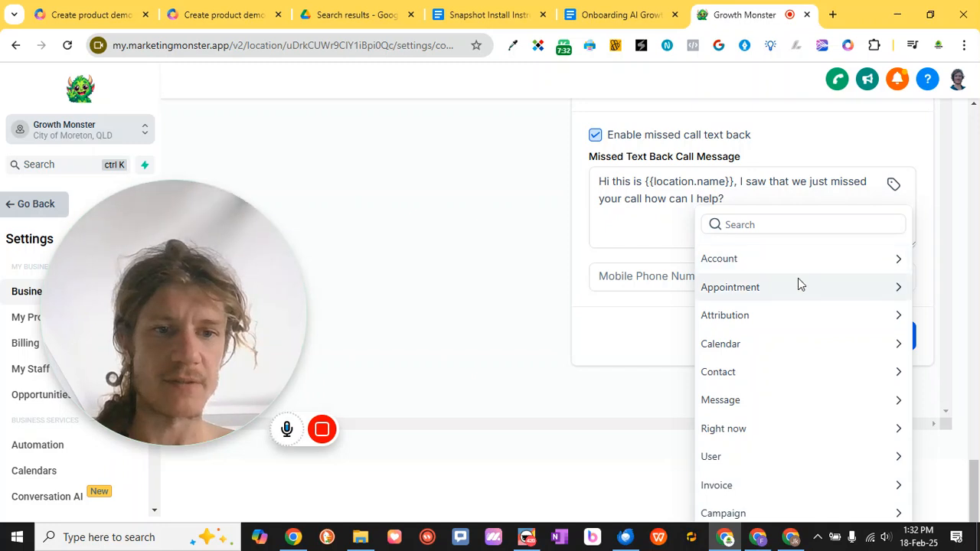
left_click(902, 287)
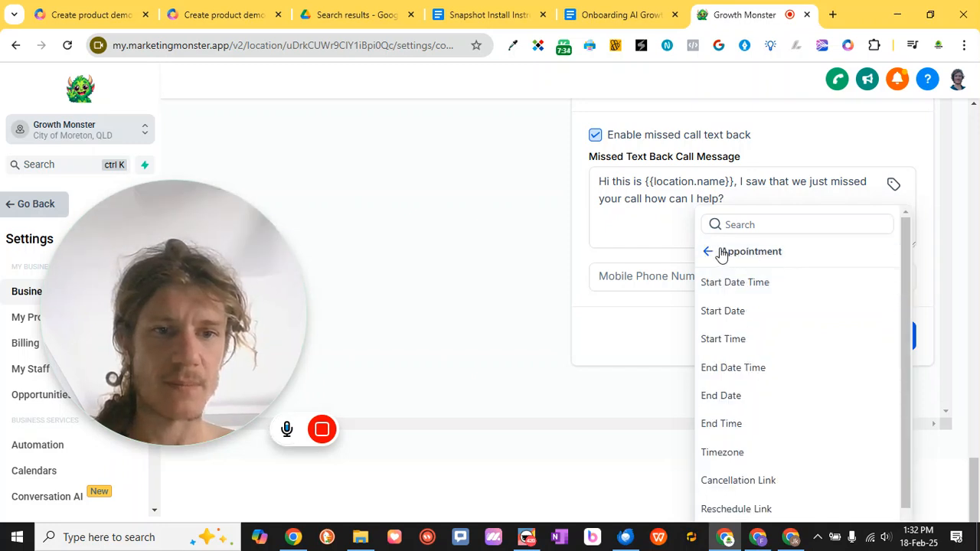
scroll(750, 375, "down", 1)
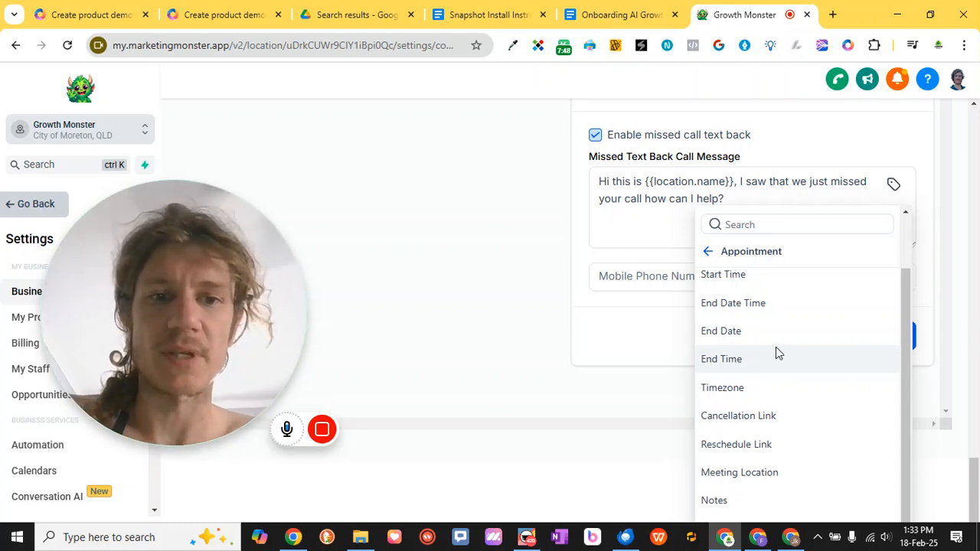
left_click(642, 191)
scroll(651, 230, "up", 1)
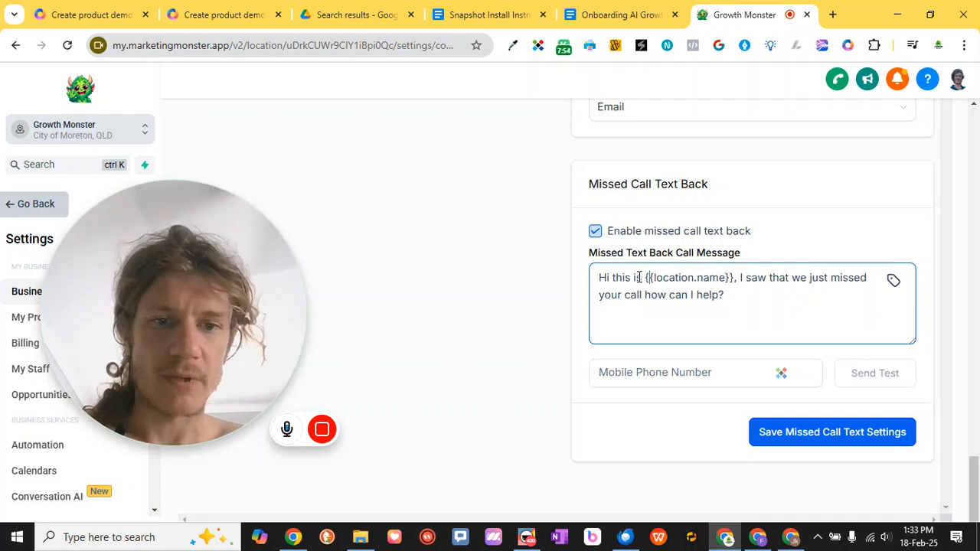
left_click(743, 281)
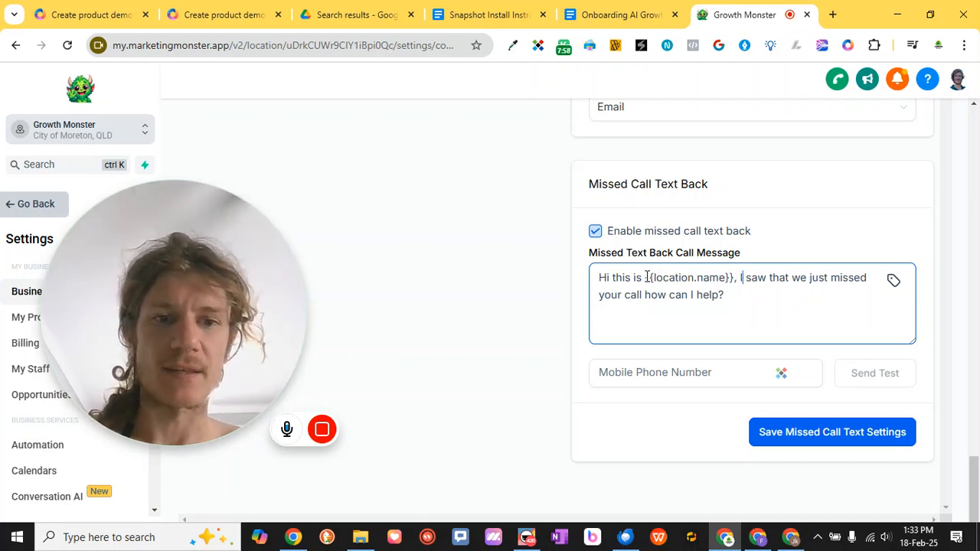
Step: Return to the General Information section and recheck the business logo and Friendly Business Name
scroll(694, 291, "up", 20)
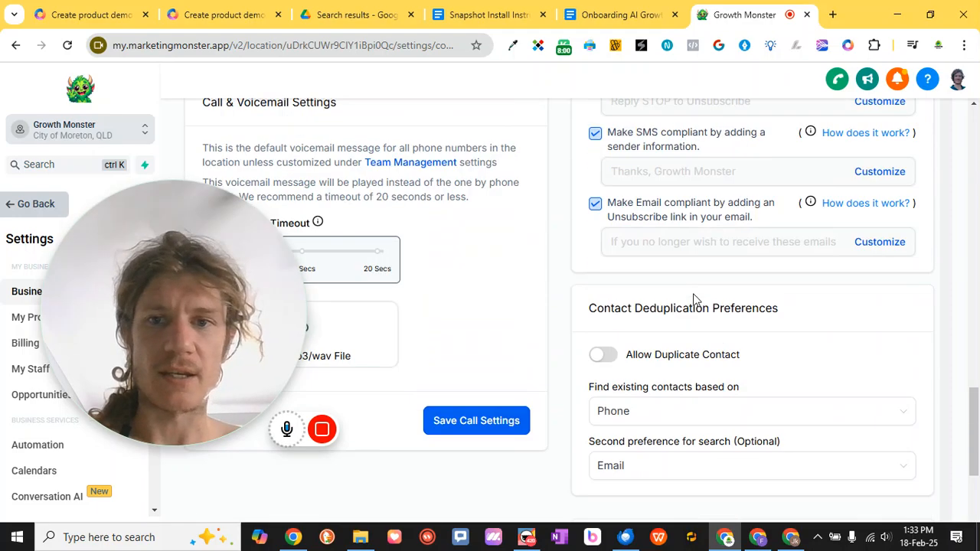
scroll(505, 291, "down", 2)
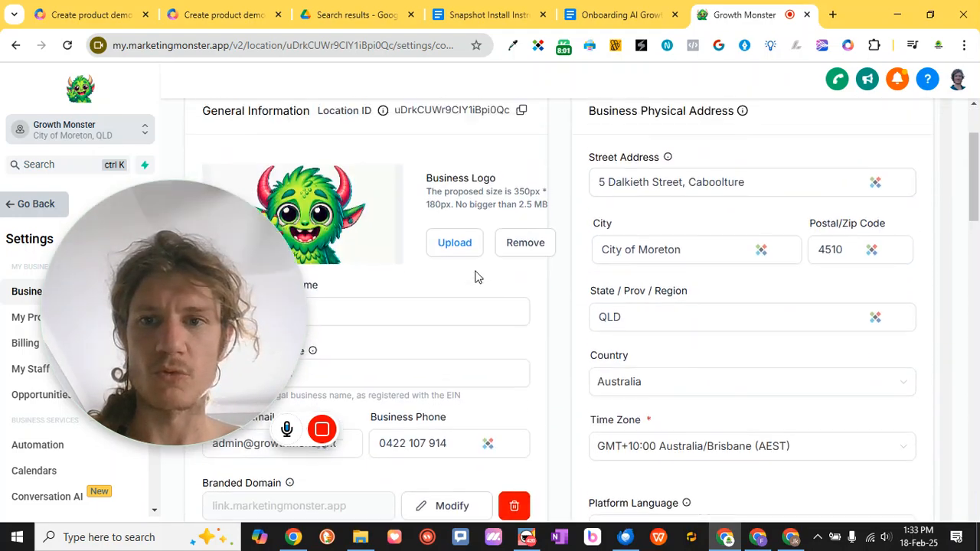
scroll(479, 278, "up", 3)
left_click_drag(225, 235, 593, 128)
scroll(306, 230, "down", 2)
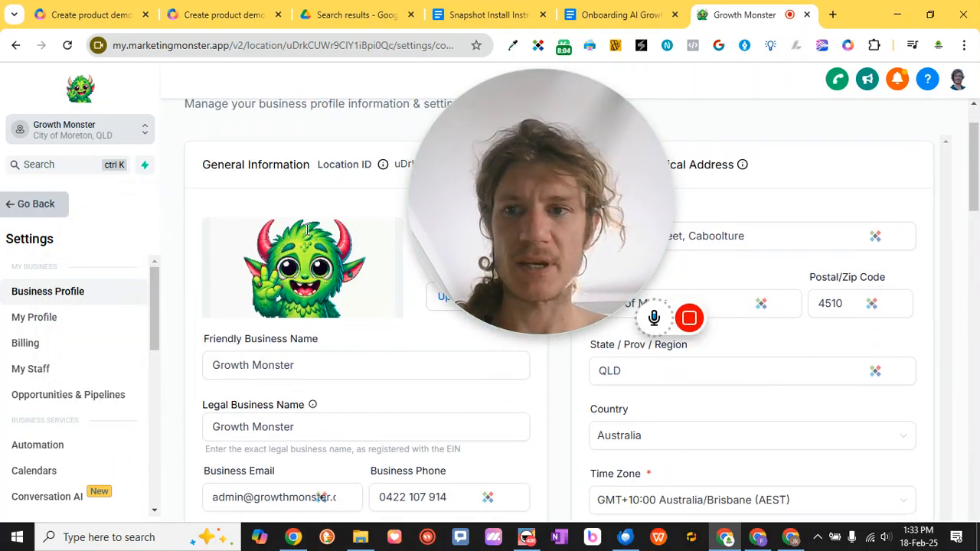
left_click_drag(316, 285, 178, 284)
left_click(196, 254)
left_click(307, 283)
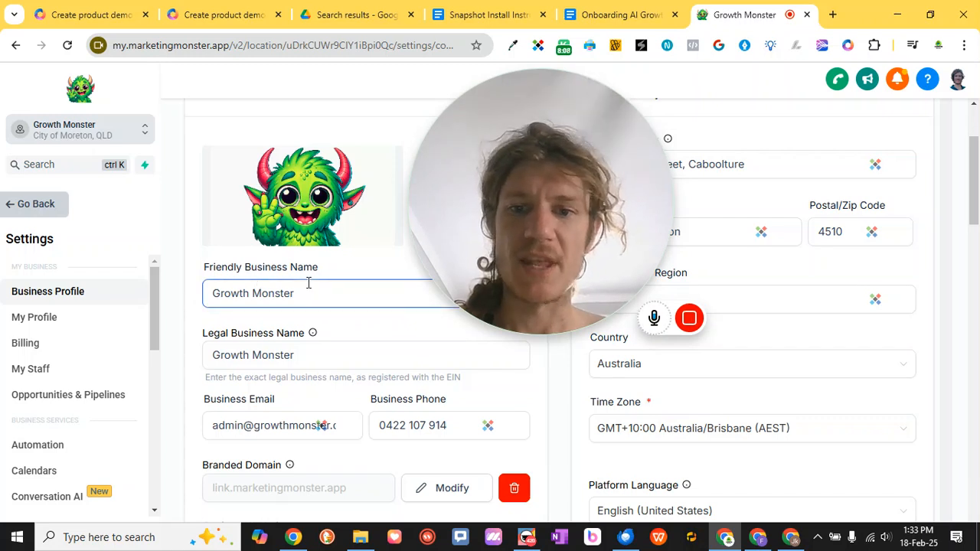
left_click_drag(509, 267, 263, 249)
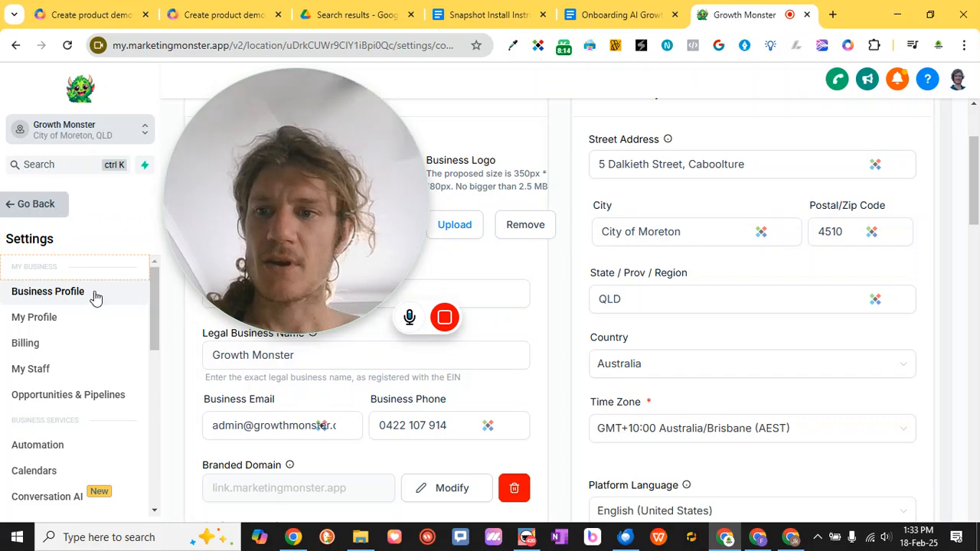
Step: Open My Profile and review the profile image, name, email, phone and password sections
left_click(47, 324)
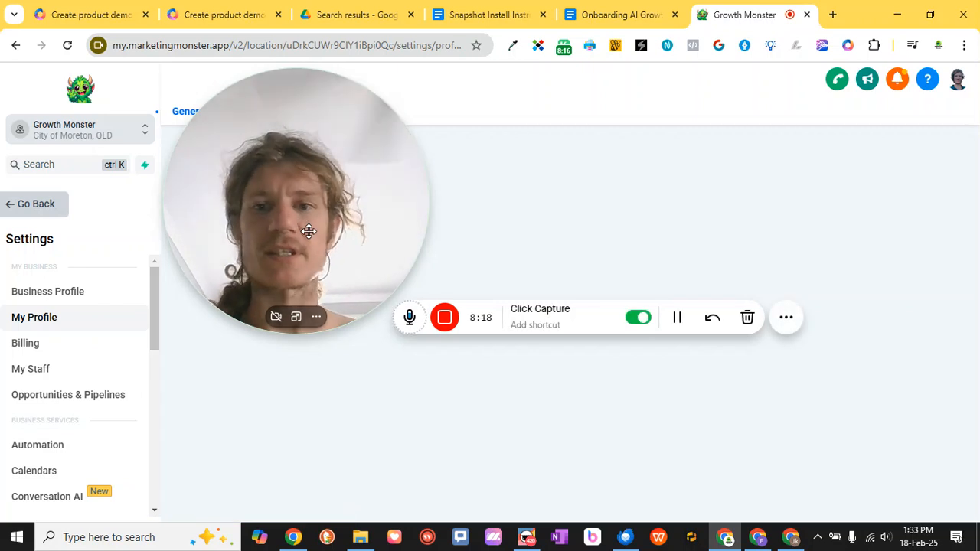
left_click_drag(321, 241, 144, 130)
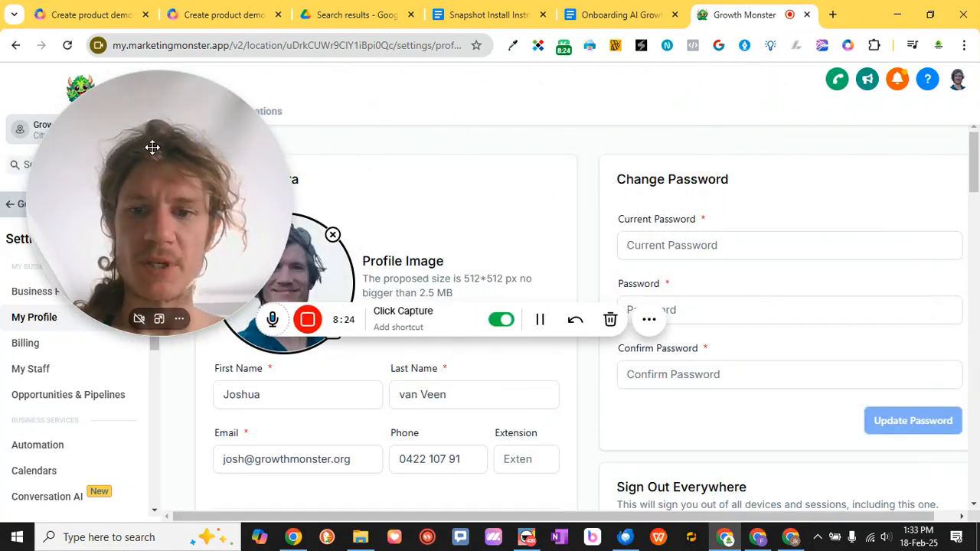
scroll(384, 414, "down", 1)
scroll(501, 423, "down", 2)
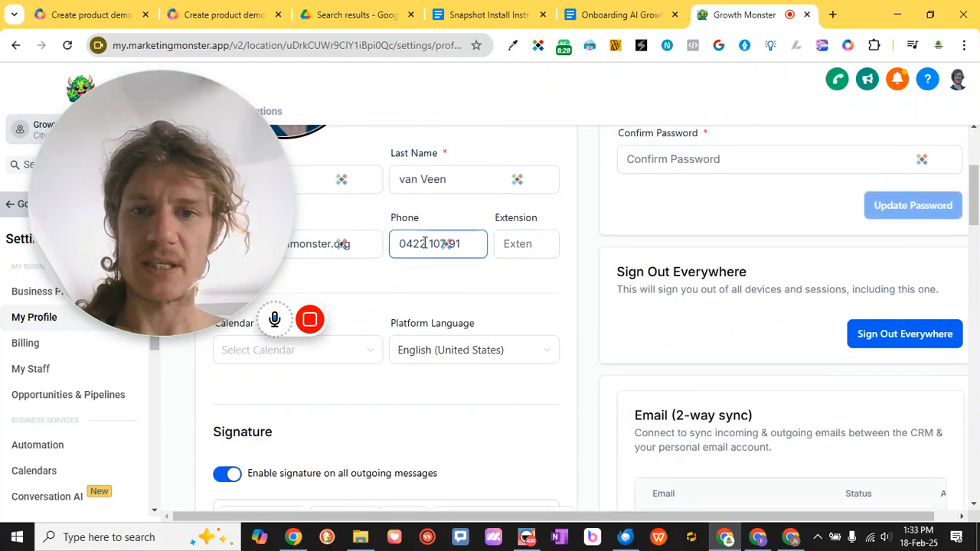
left_click_drag(214, 150, 269, 144)
Step: Browse the calendars available for the profile's Calendar setting without changing it
left_click(329, 348)
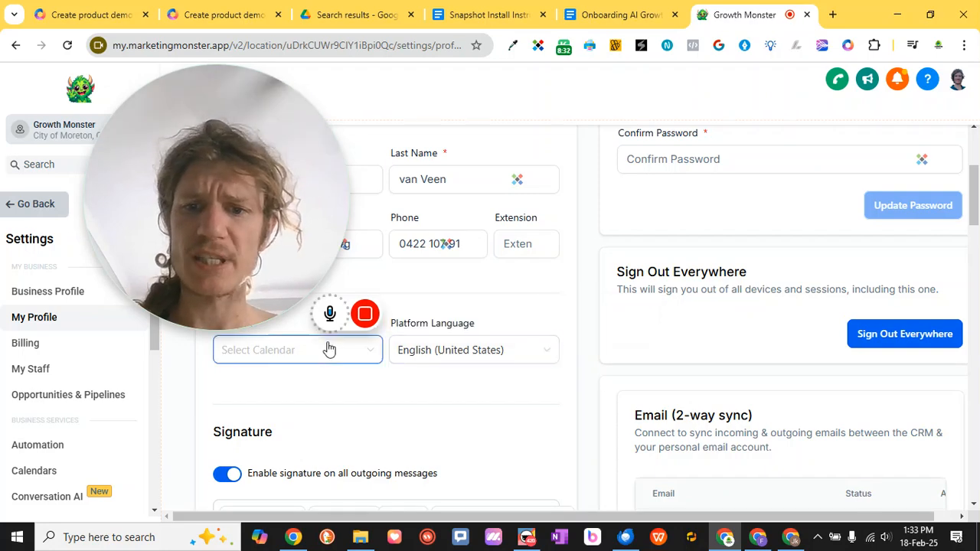
left_click_drag(242, 224, 623, 186)
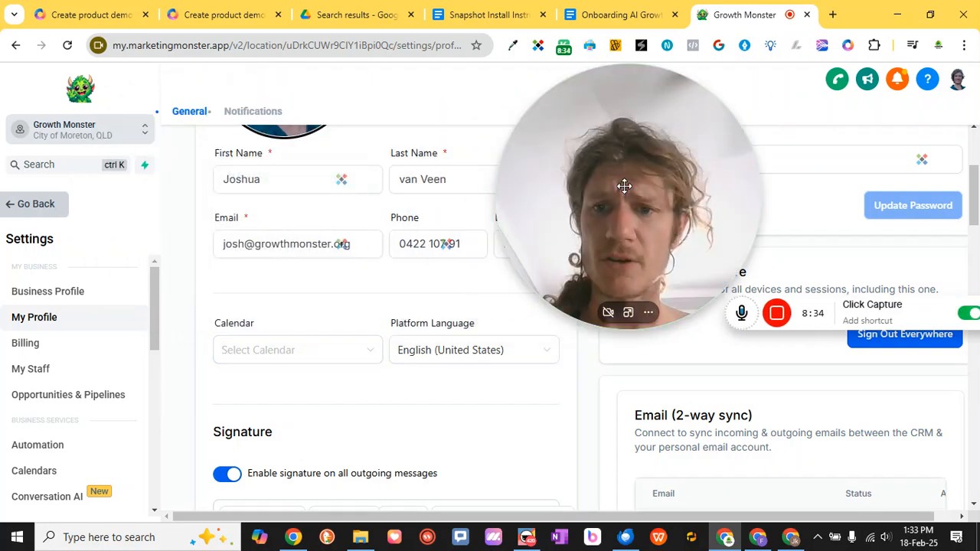
left_click(283, 358)
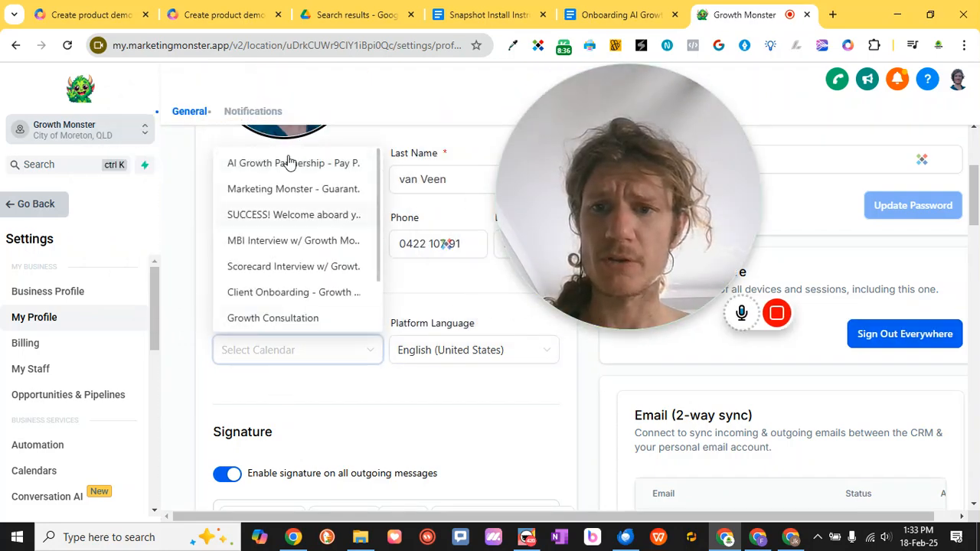
scroll(284, 207, "down", 3)
scroll(283, 213, "up", 3)
scroll(282, 336, "down", 2)
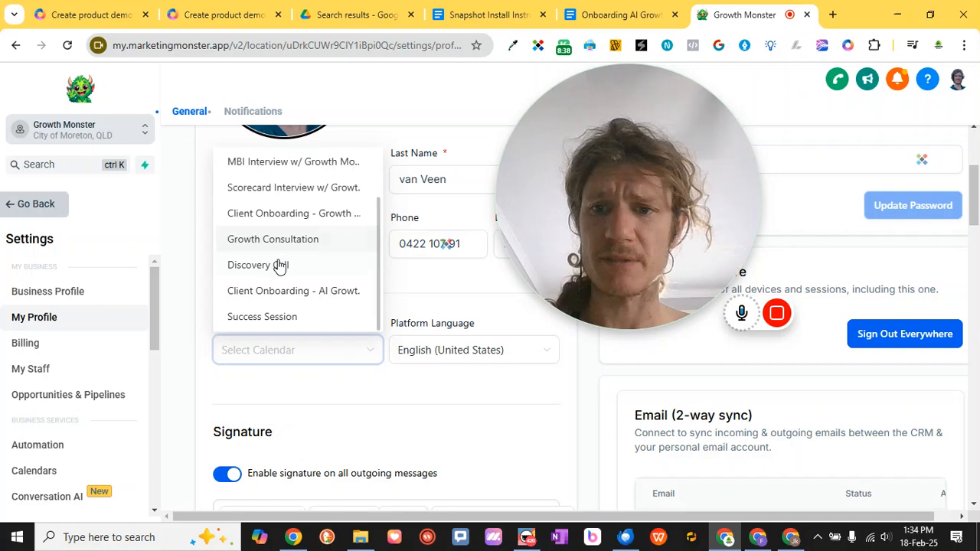
left_click(314, 245)
left_click_drag(612, 199, 514, 238)
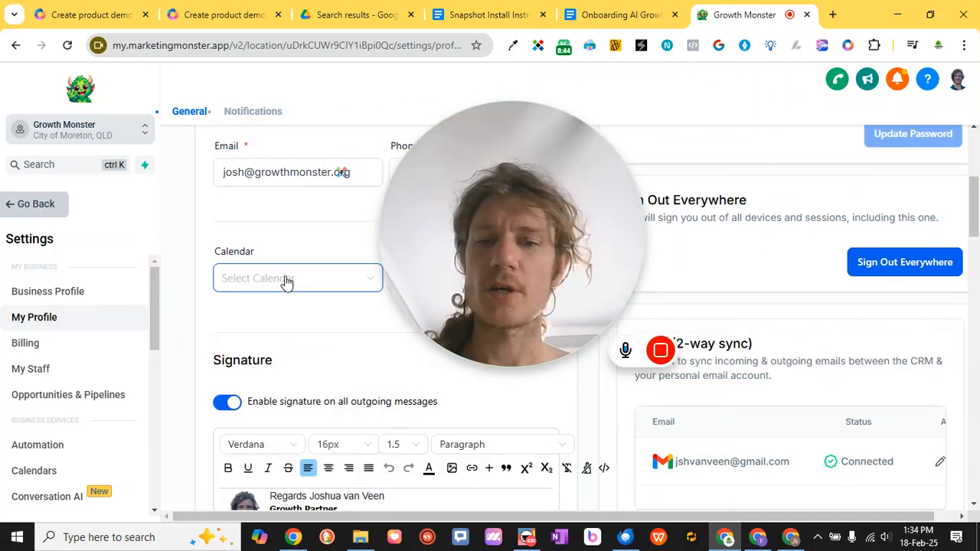
Step: Review the email signature, its outgoing message option and the option to include it before quoted text in replies
scroll(290, 364, "down", 2)
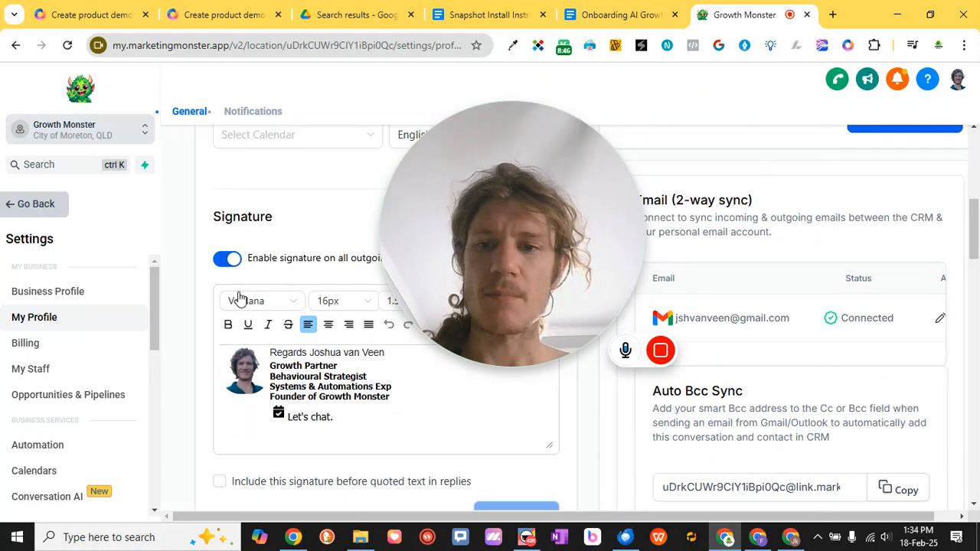
scroll(376, 431, "down", 1)
scroll(375, 431, "down", 1)
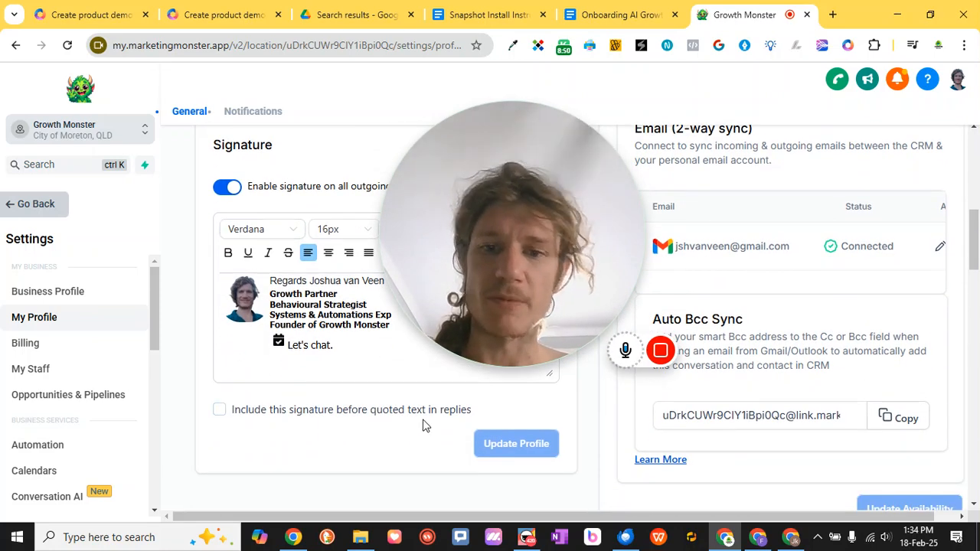
left_click_drag(512, 233, 210, 268)
scroll(559, 312, "up", 9)
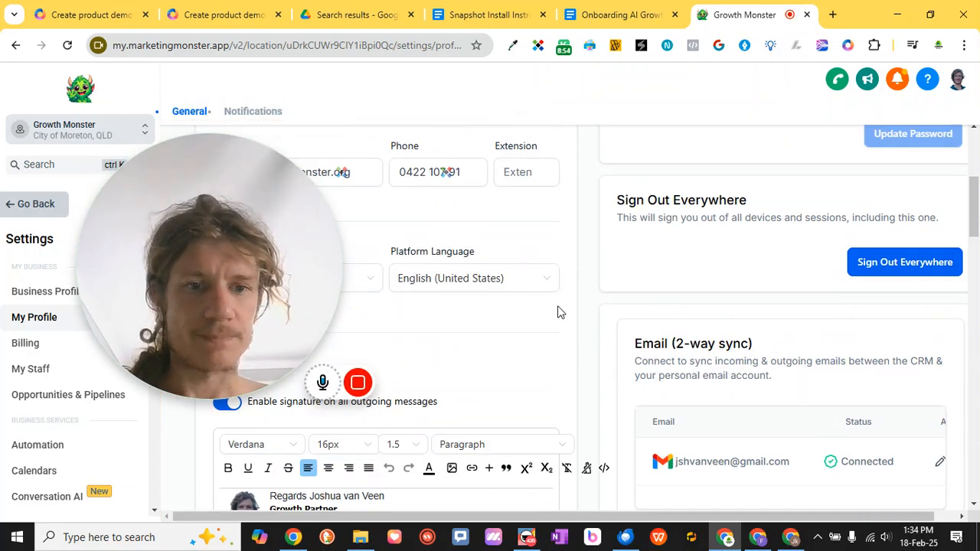
Step: Review the Sign Out Everywhere option, the two-way email sync connection and the Auto Bcc Sync address
scroll(770, 309, "down", 4)
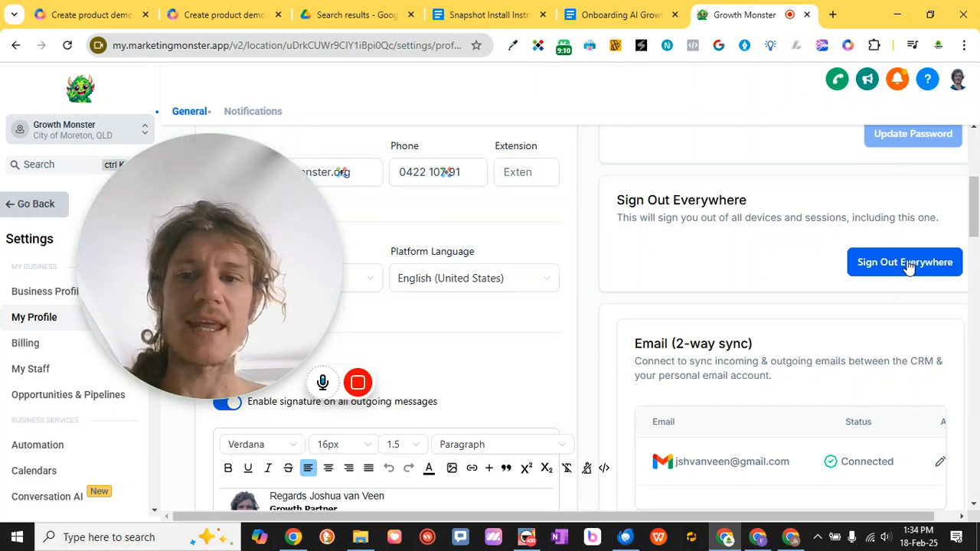
scroll(796, 265, "down", 2)
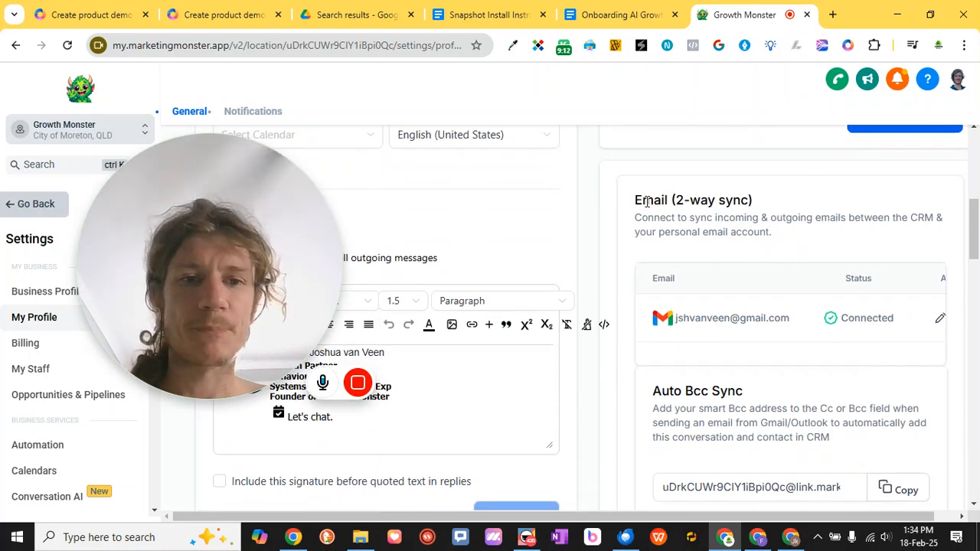
scroll(681, 245, "down", 1)
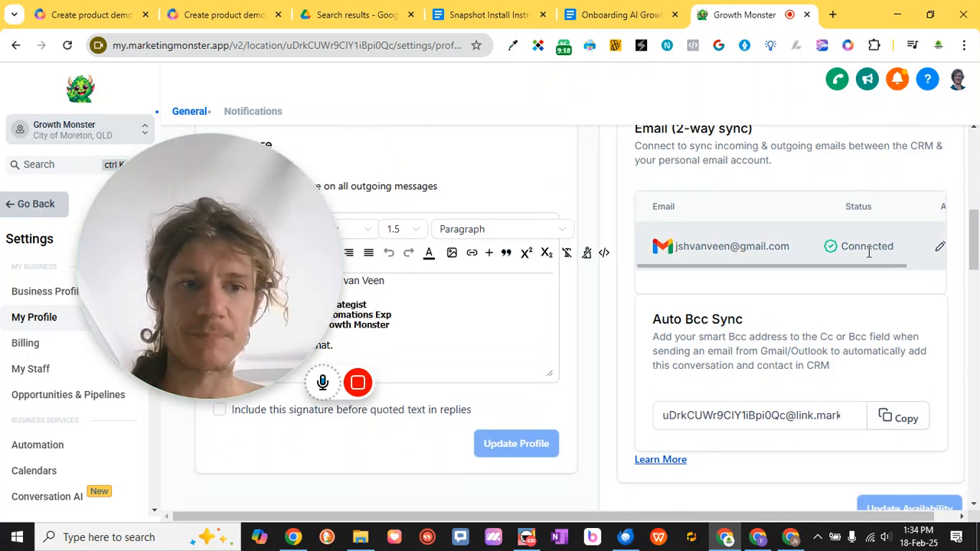
scroll(861, 252, "down", 2)
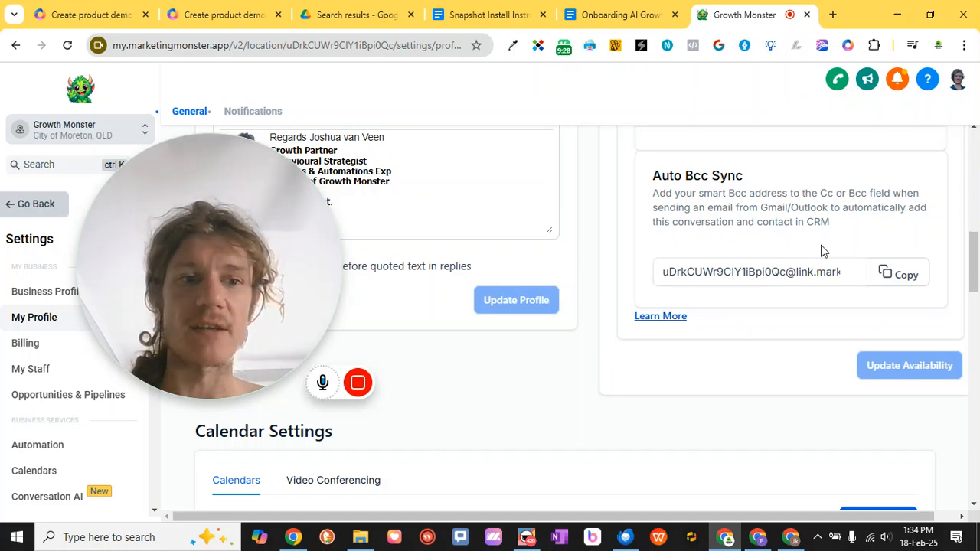
scroll(569, 296, "down", 2)
Step: Review the connected calendars and the Linked Calendar and Conflict Calendars configuration in Calendar Settings
left_click_drag(283, 242, 558, 184)
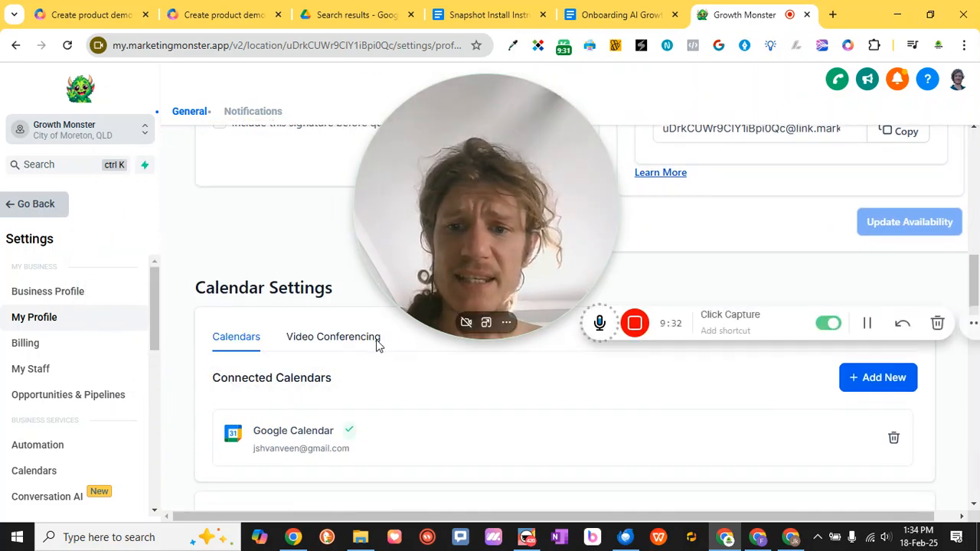
scroll(364, 399, "down", 1)
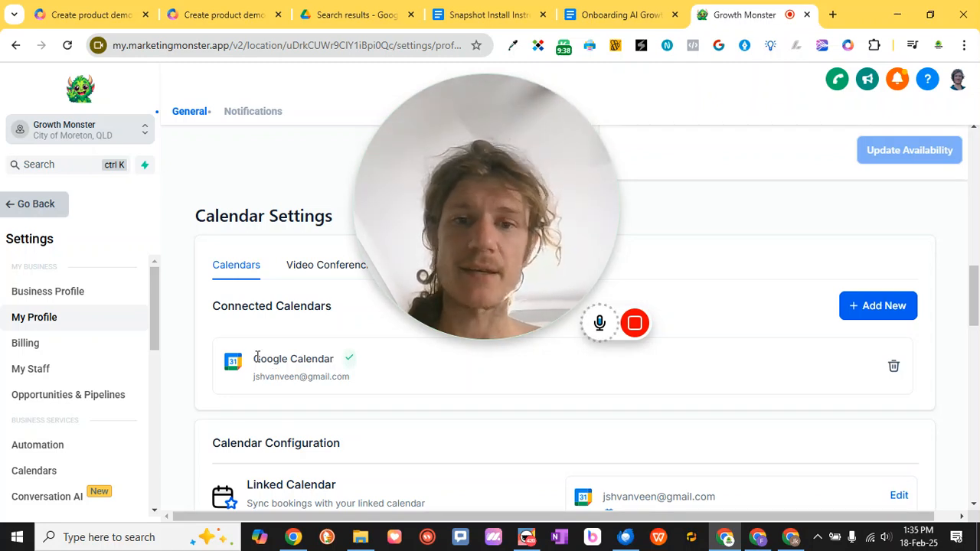
scroll(305, 358, "down", 1)
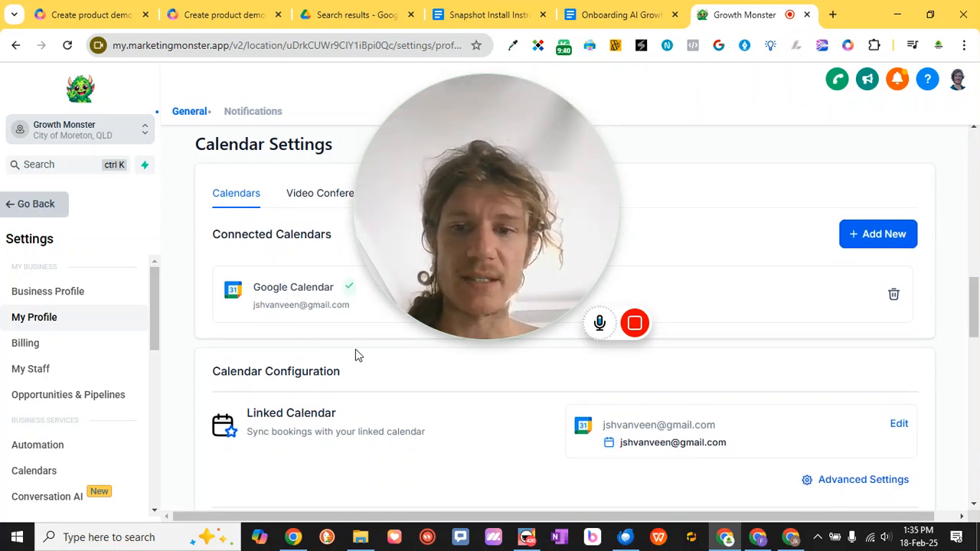
scroll(340, 414, "down", 1)
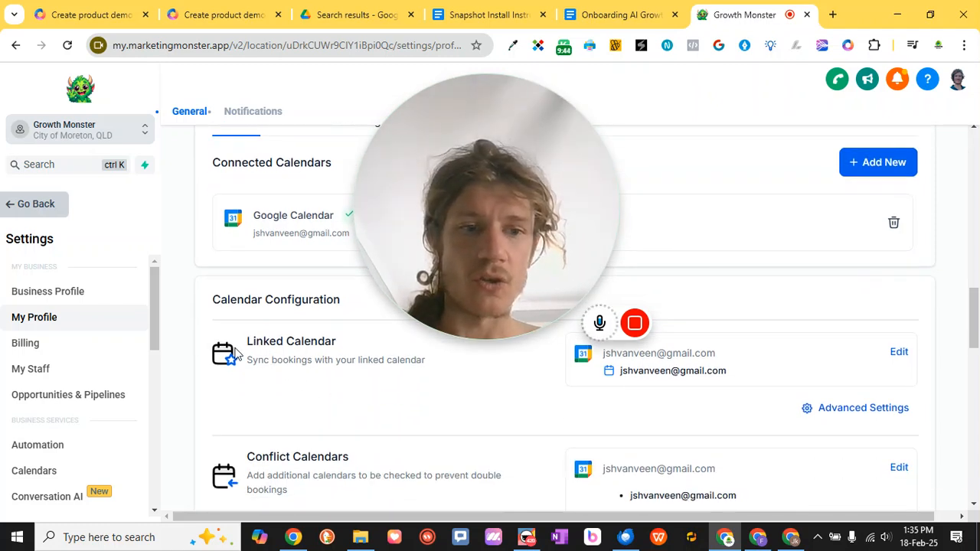
scroll(343, 383, "down", 1)
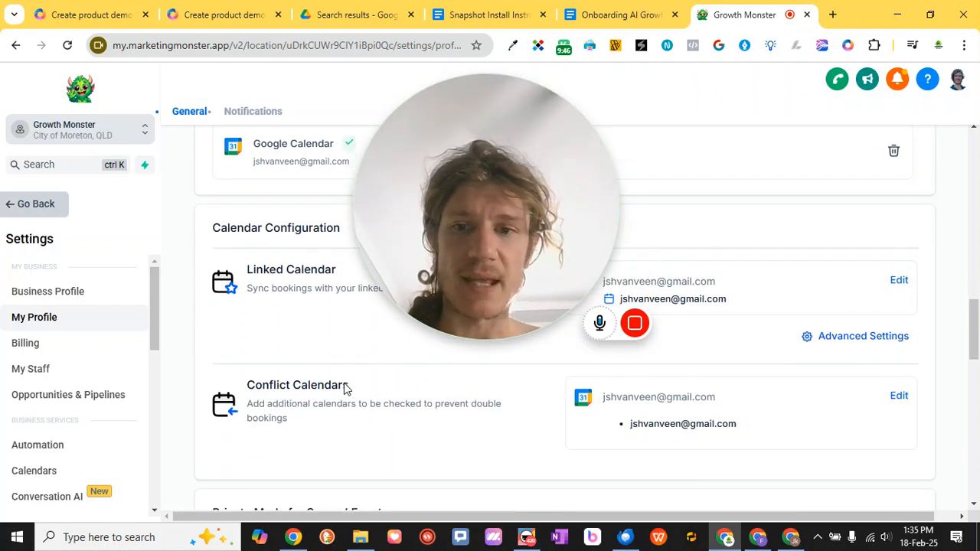
scroll(300, 311, "up", 1)
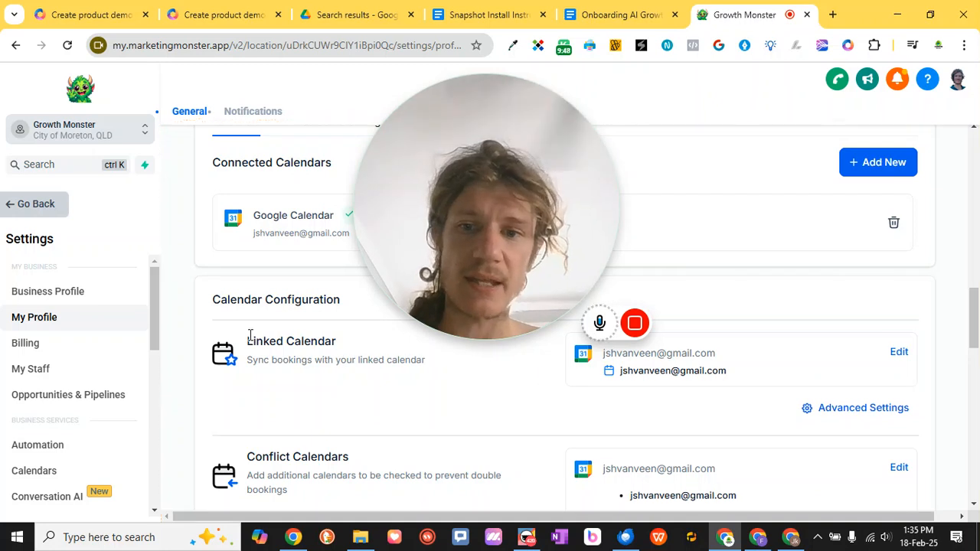
left_click_drag(246, 343, 348, 347)
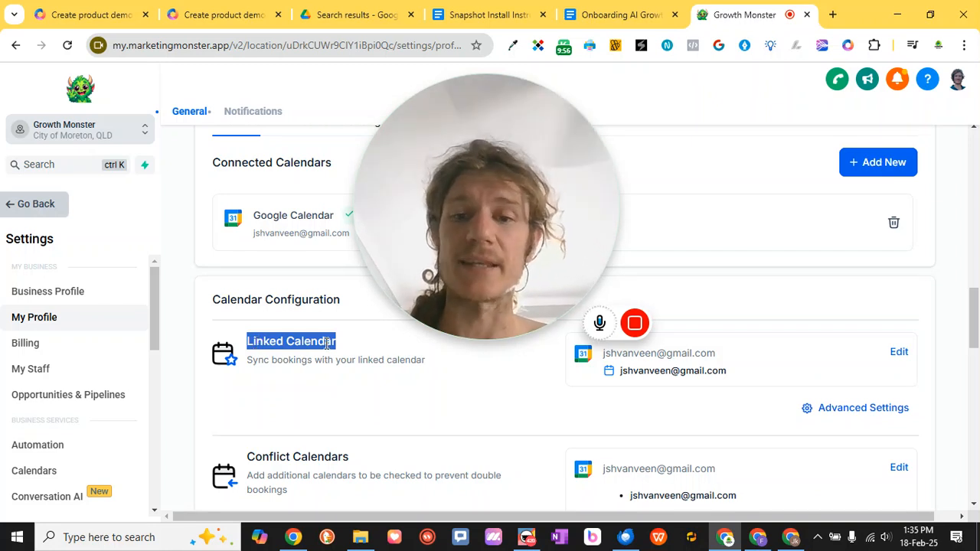
scroll(414, 380, "down", 1)
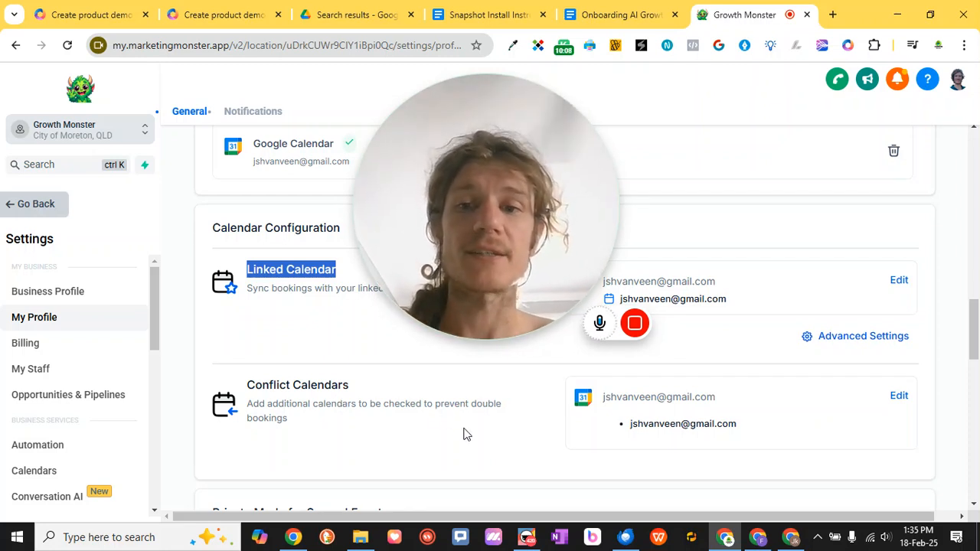
scroll(463, 434, "down", 2)
scroll(463, 433, "up", 5)
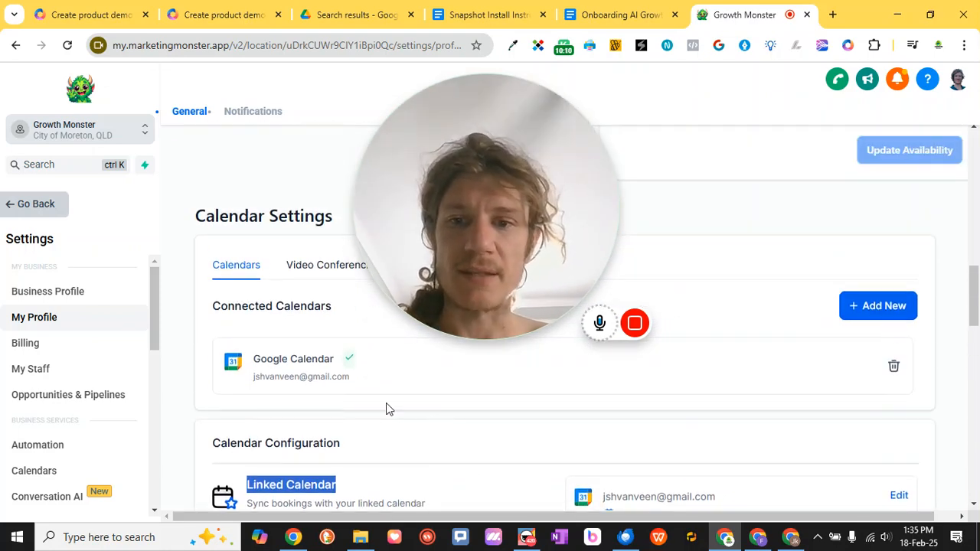
Step: Show the Video Conferencing connections in Calendar Settings and look over the User Availability section
scroll(342, 307, "up", 1)
left_click(337, 345)
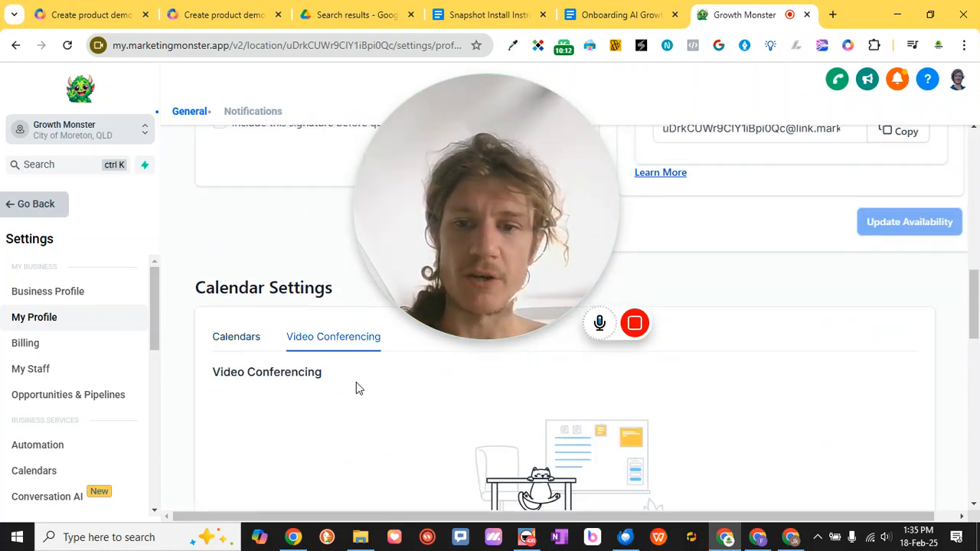
scroll(359, 390, "down", 4)
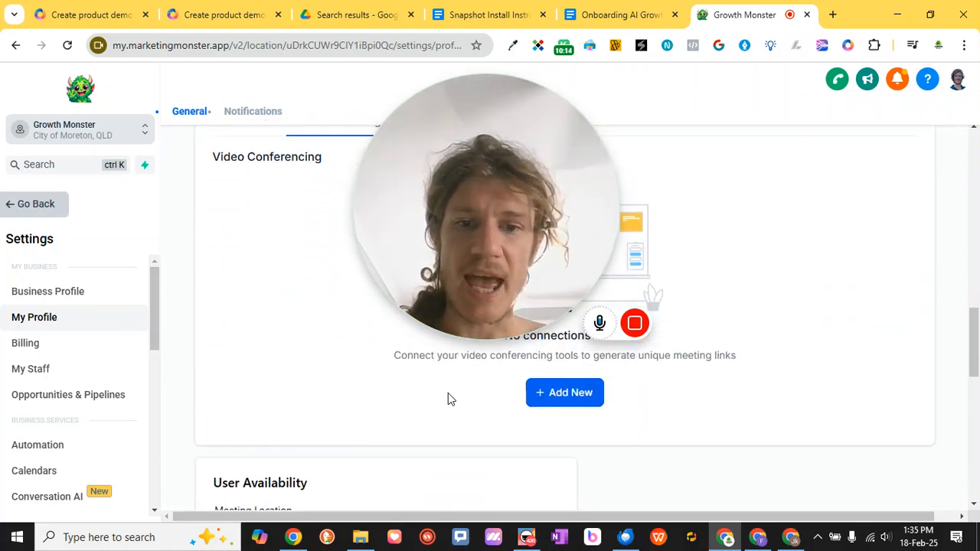
scroll(528, 400, "down", 2)
scroll(424, 402, "down", 1)
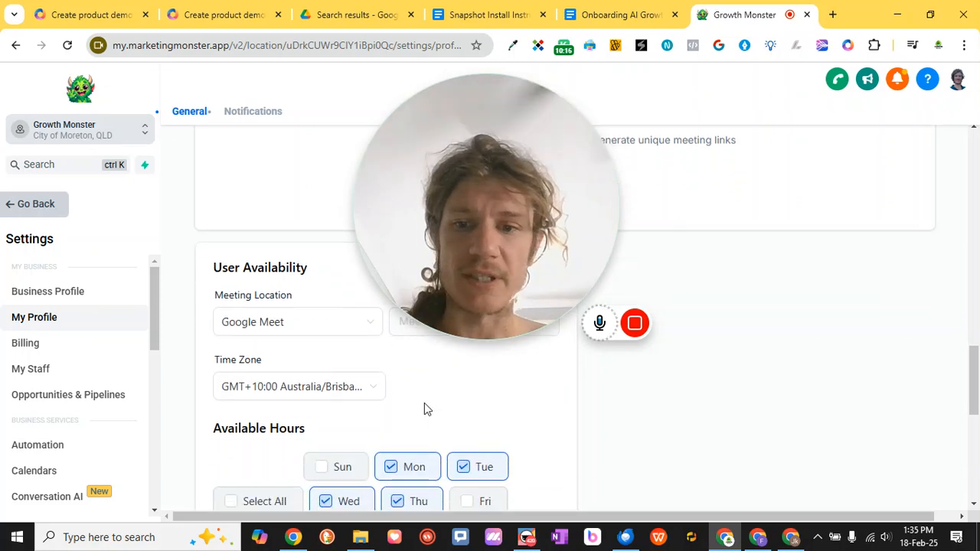
Step: Open the options for adding a video conferencing connection, review the Zoom, Microsoft Teams and calendar integrations, and close them
scroll(408, 408, "up", 4)
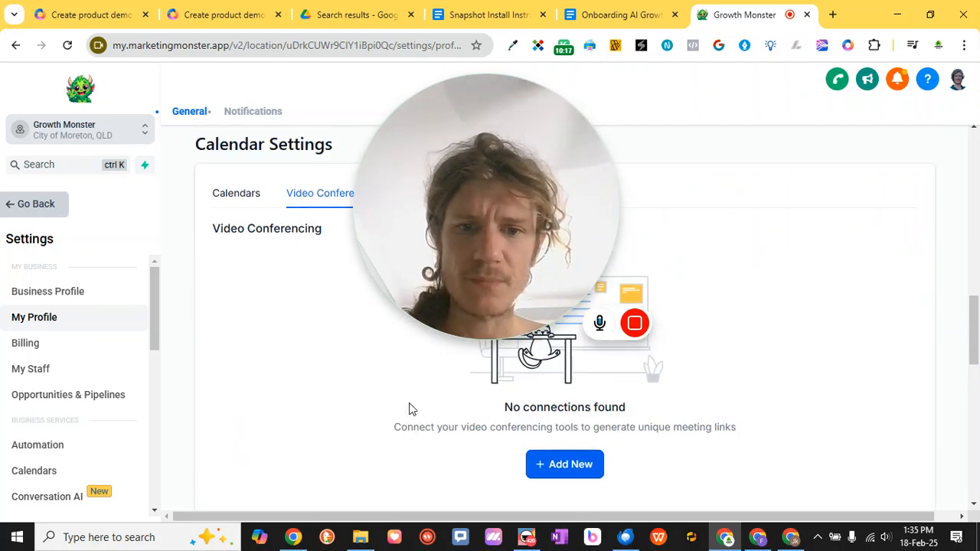
left_click(574, 465)
left_click_drag(432, 212, 186, 381)
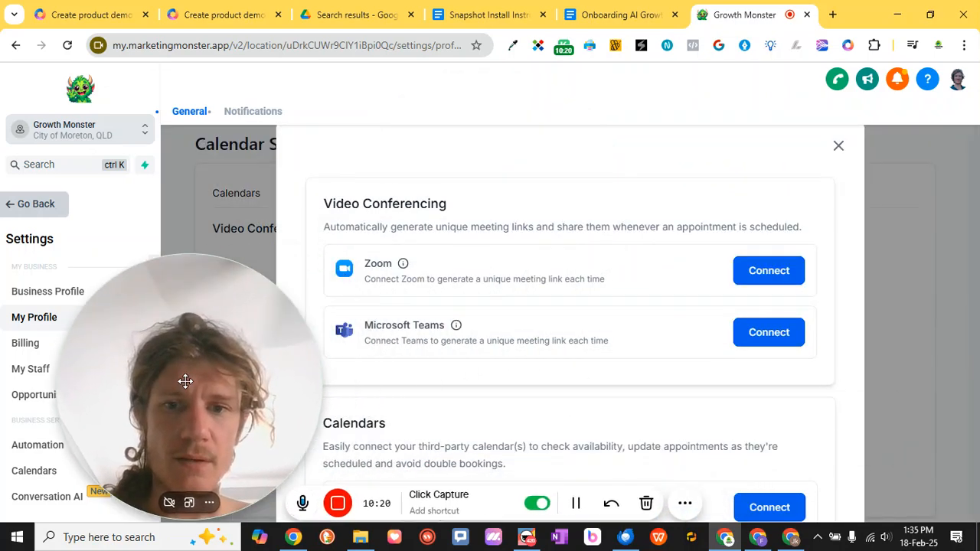
scroll(477, 319, "down", 3)
scroll(477, 314, "down", 1)
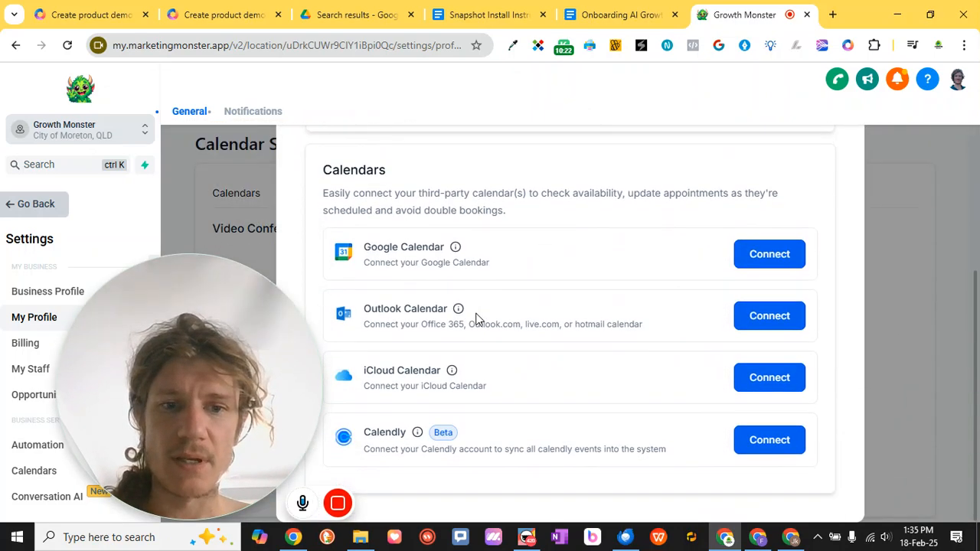
scroll(418, 298, "up", 4)
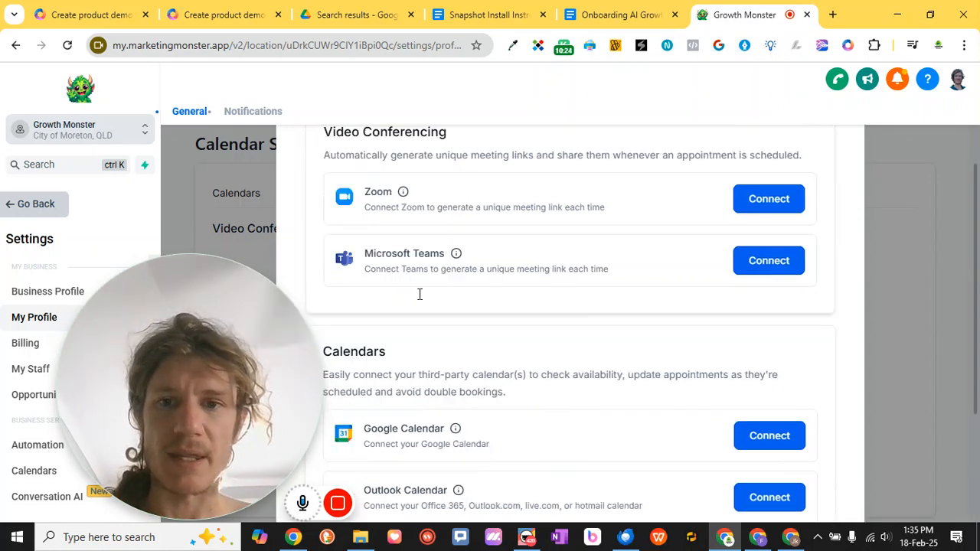
left_click(840, 145)
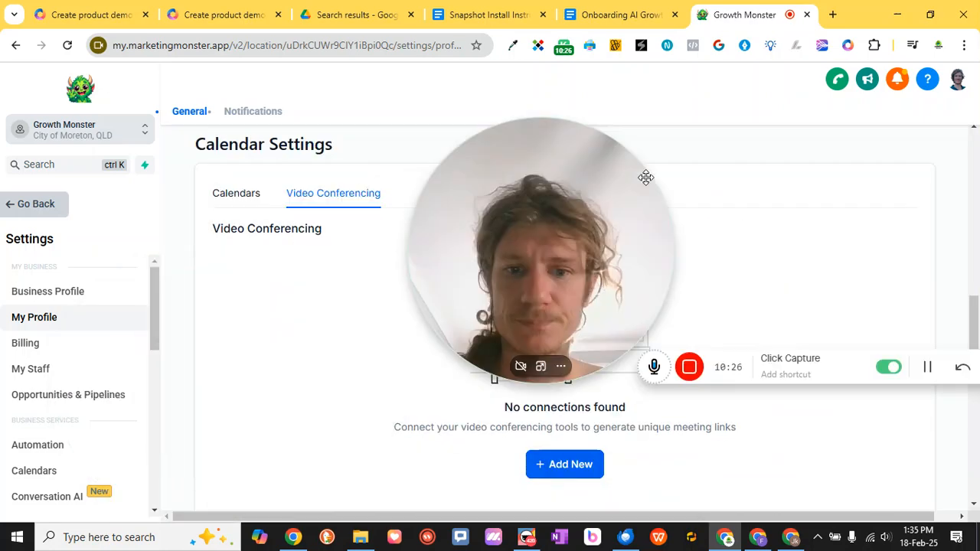
Step: Review the Meeting Location options, time zone and weekly available hours in the User Availability section
scroll(459, 311, "down", 5)
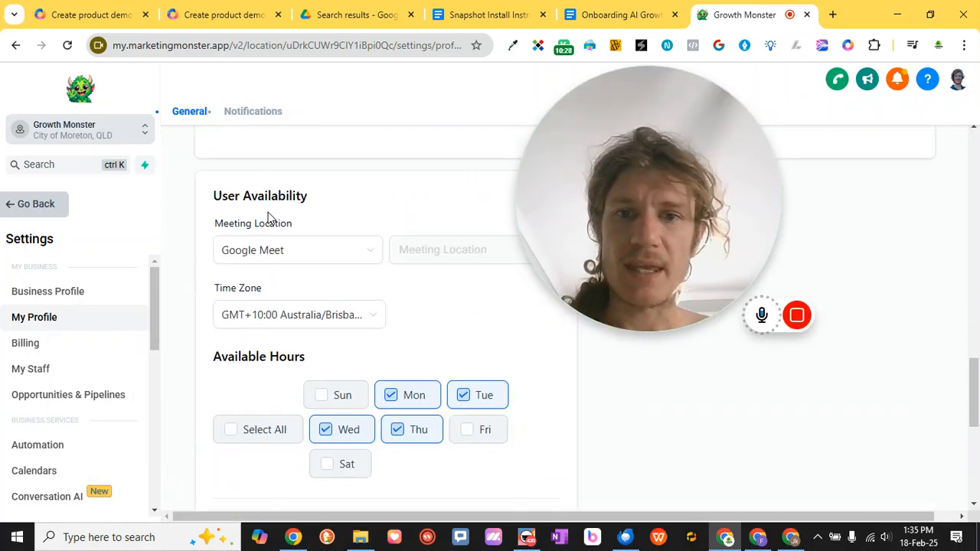
left_click_drag(590, 190, 705, 171)
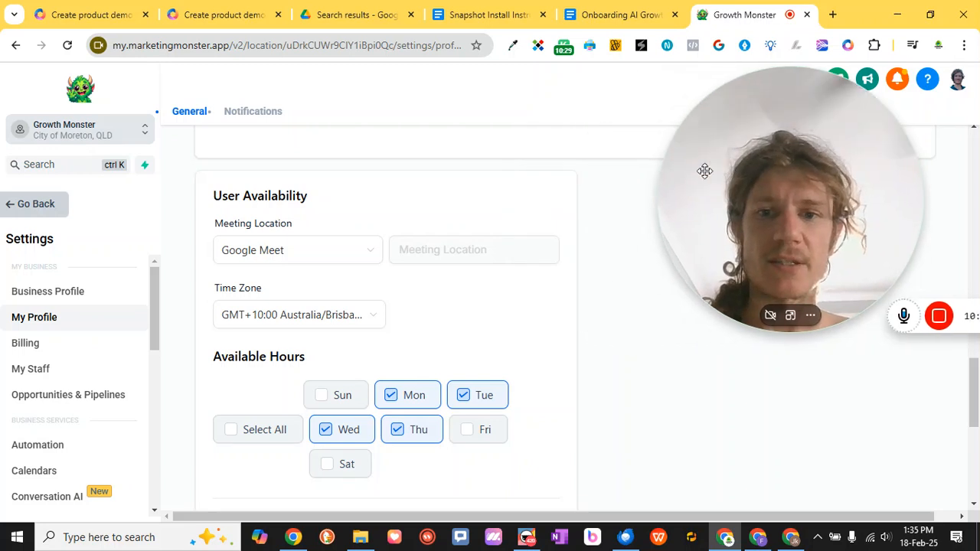
left_click(339, 257)
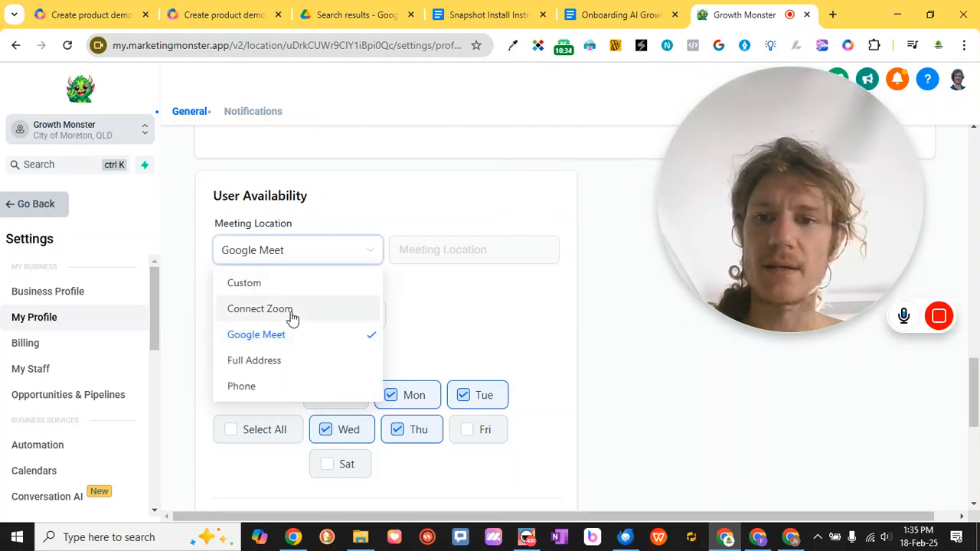
scroll(280, 386, "down", 1)
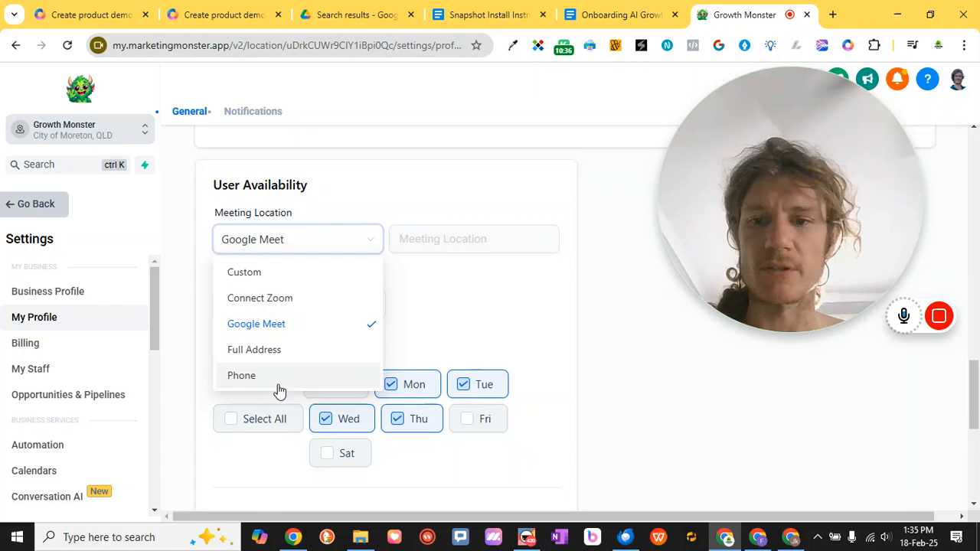
left_click(429, 220)
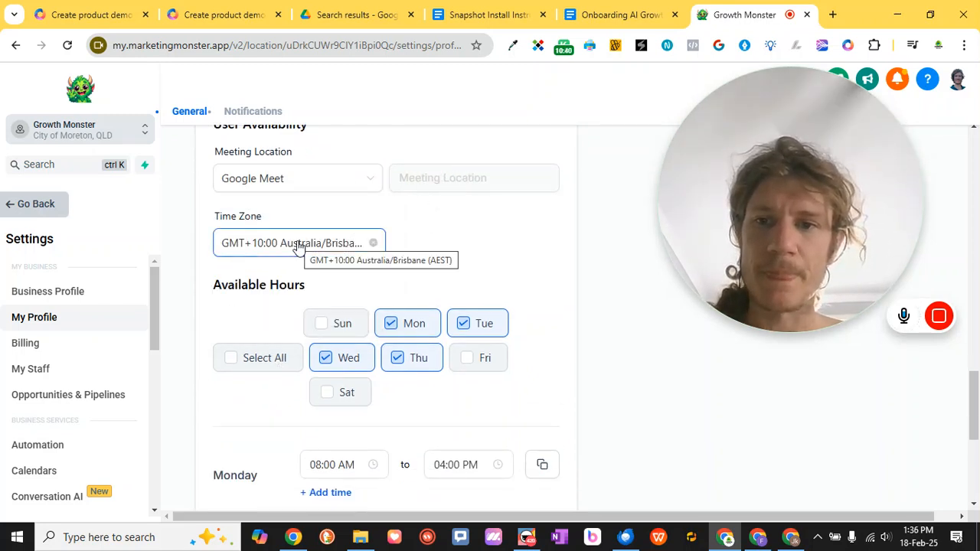
scroll(222, 210, "down", 1)
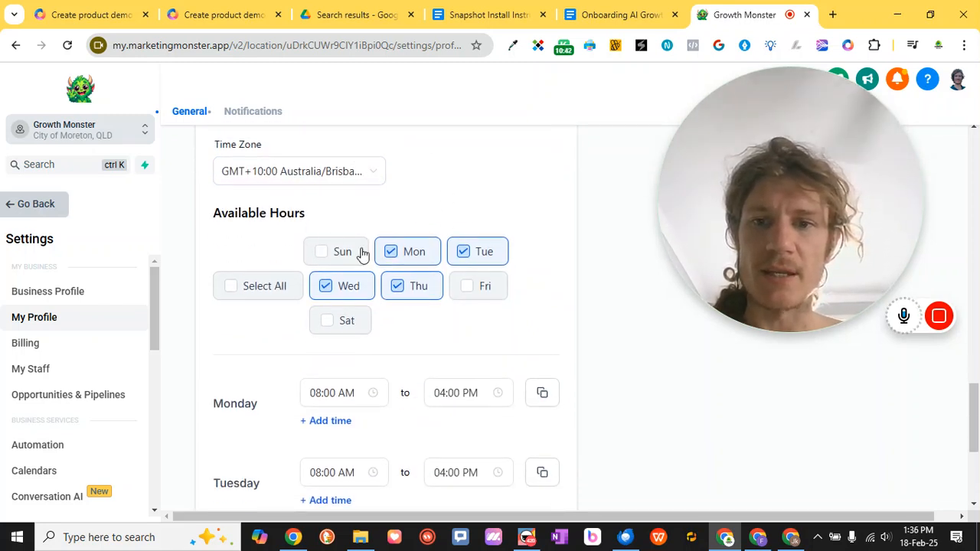
scroll(401, 299, "down", 4)
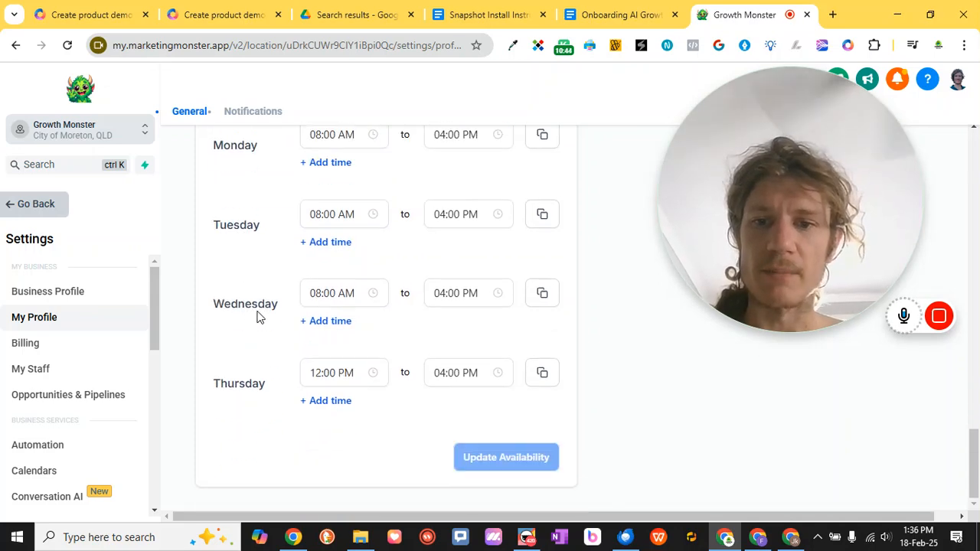
Step: Show the profile's Notification Settings and look over the conversation, task and WordPress notification options
scroll(496, 452, "up", 15)
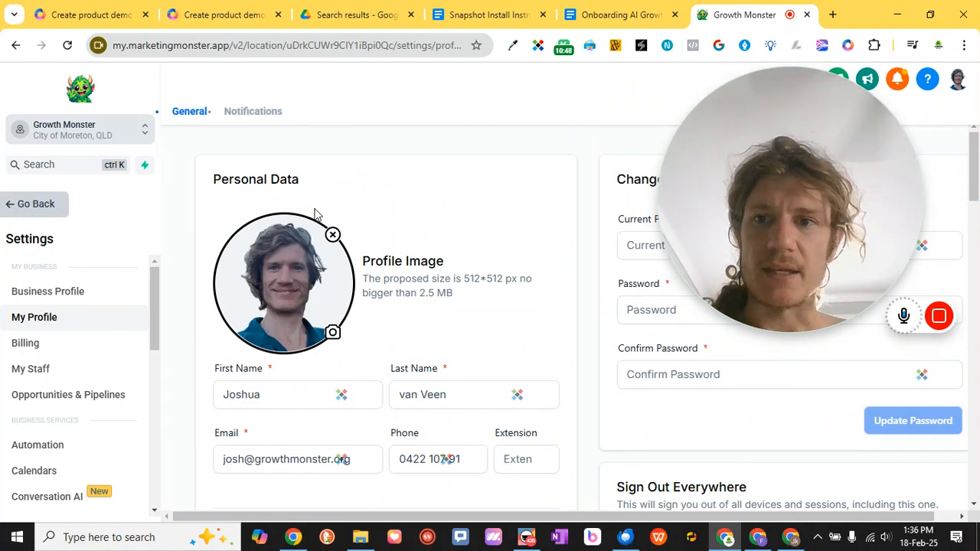
left_click(261, 114)
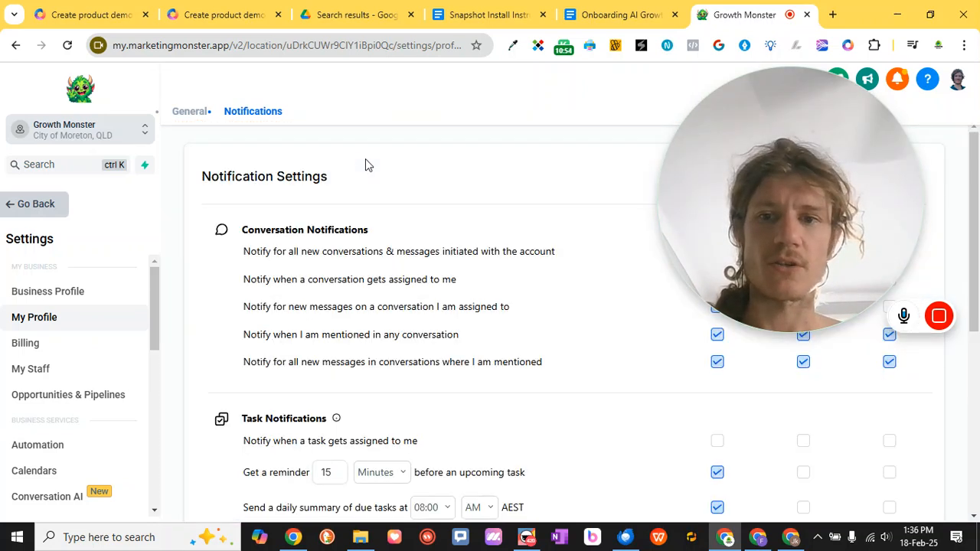
left_click_drag(735, 191, 83, 376)
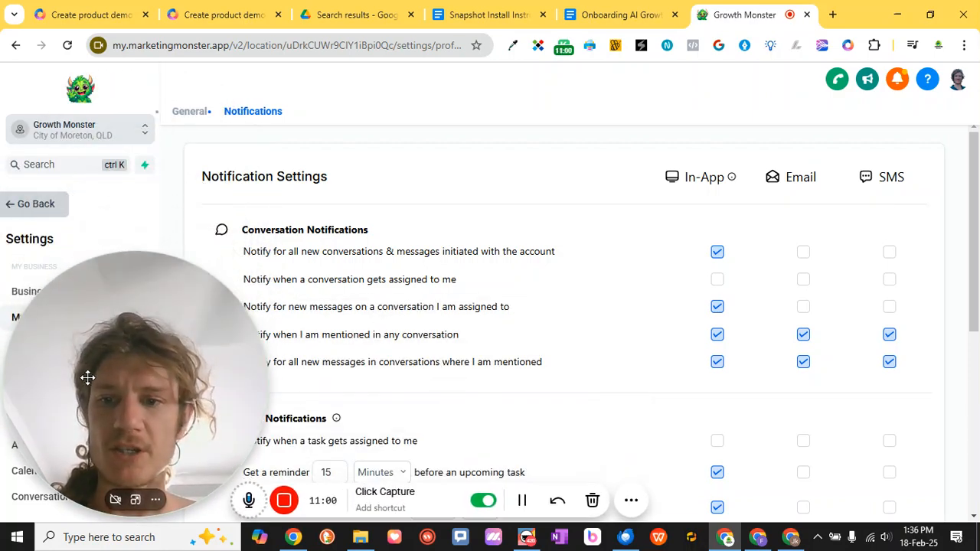
scroll(605, 210, "down", 1)
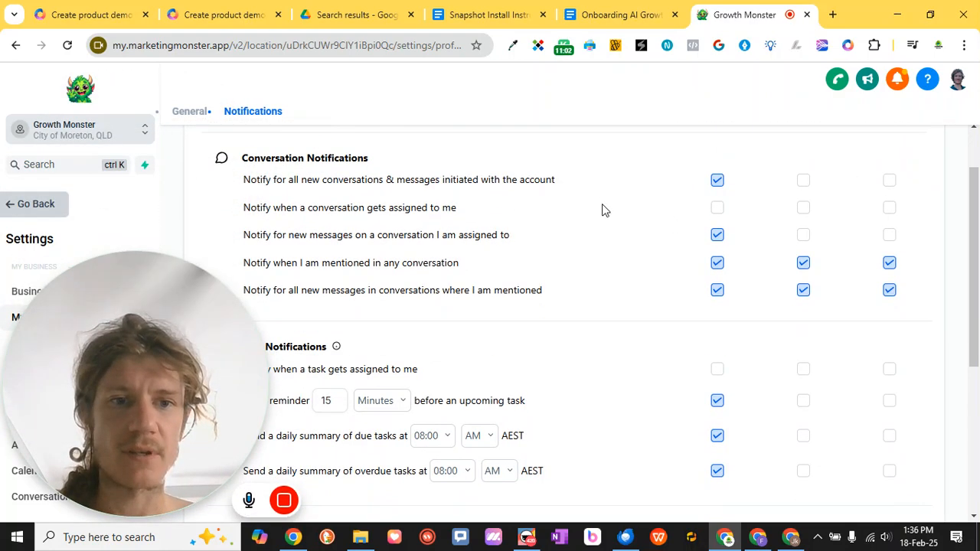
scroll(590, 188, "down", 1)
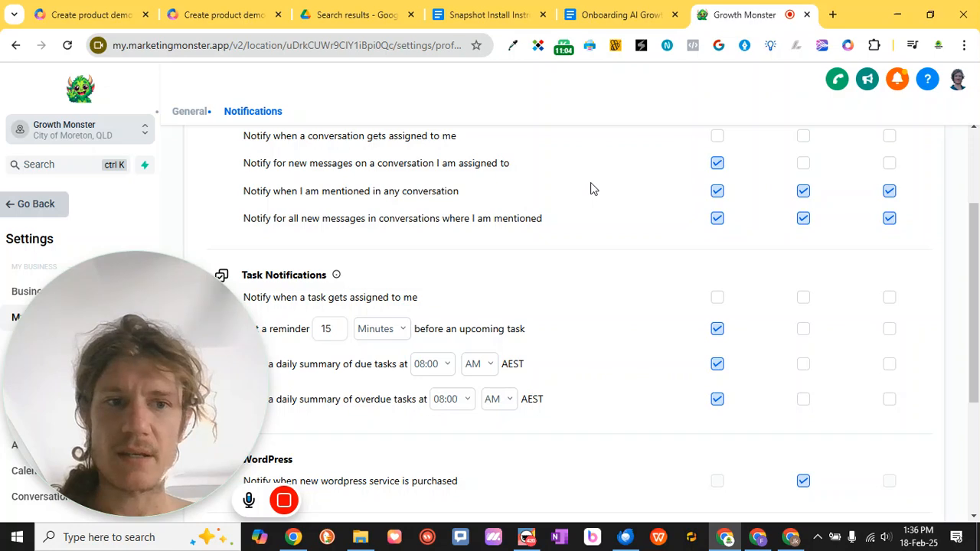
scroll(590, 188, "down", 2)
scroll(590, 188, "up", 4)
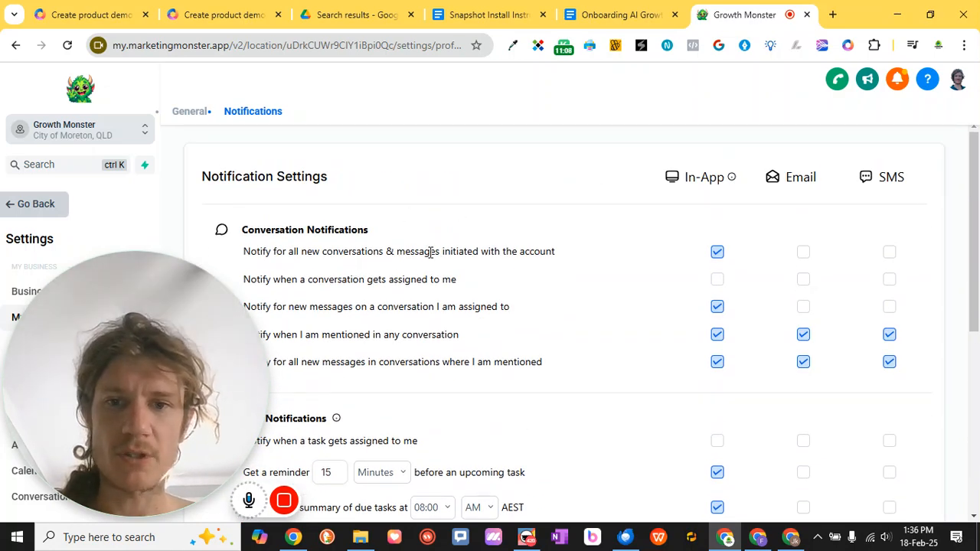
Step: Examine the In-App, Email and SMS channels for each notification, including the Facebook and Google review alerts
scroll(430, 253, "down", 1)
scroll(306, 229, "down", 2)
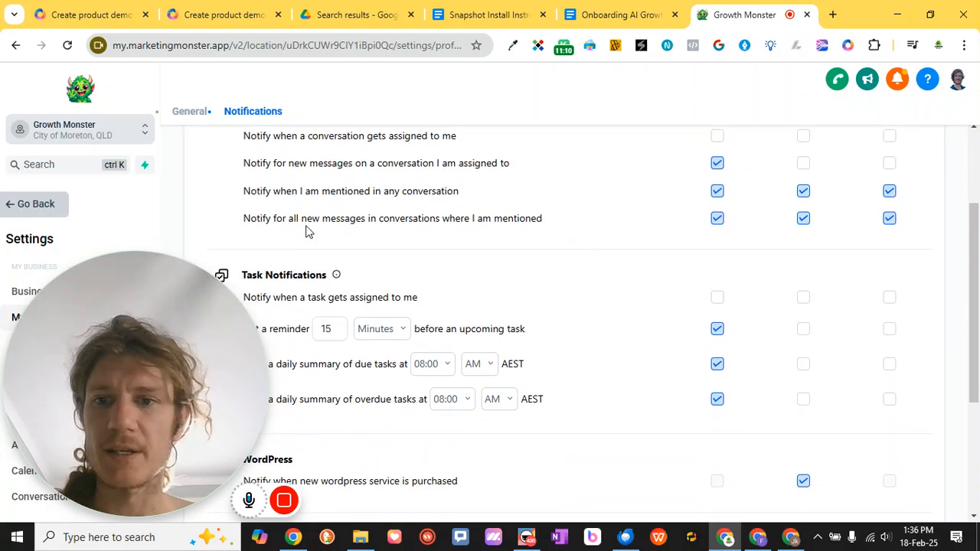
scroll(306, 229, "up", 3)
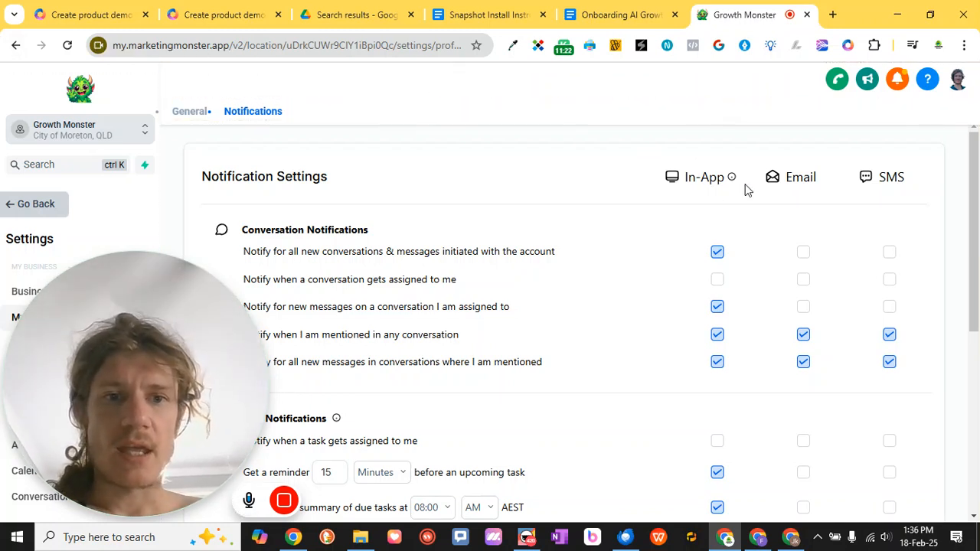
mouse_move(733, 179)
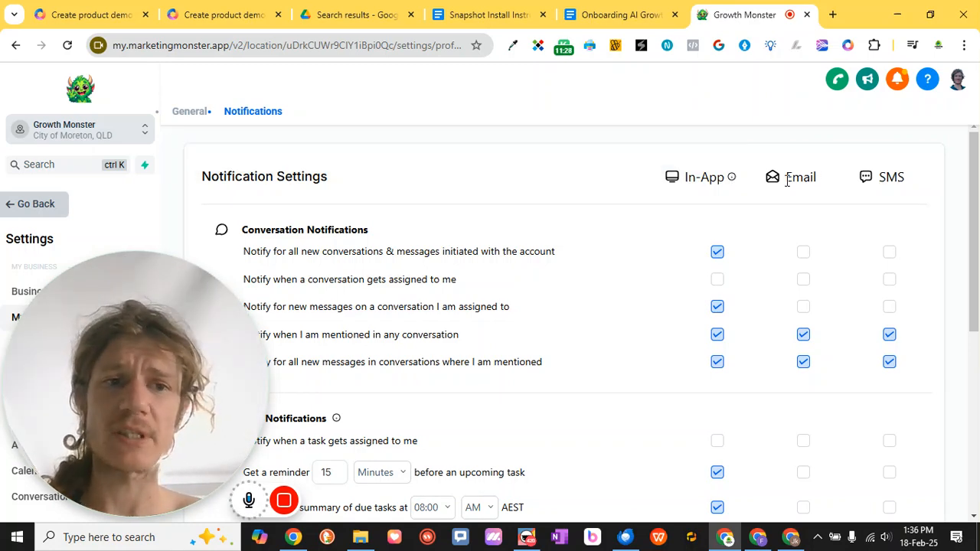
scroll(342, 219, "down", 5)
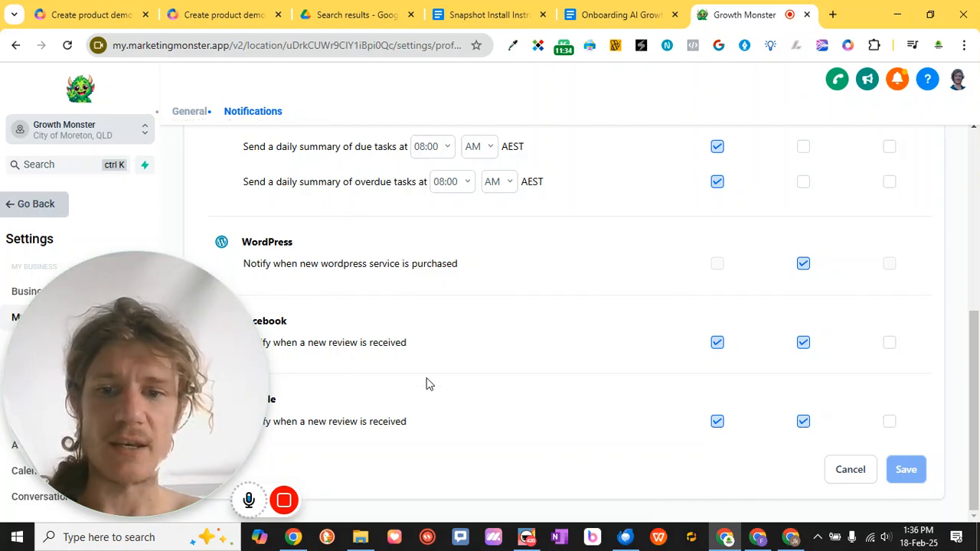
scroll(428, 384, "up", 5)
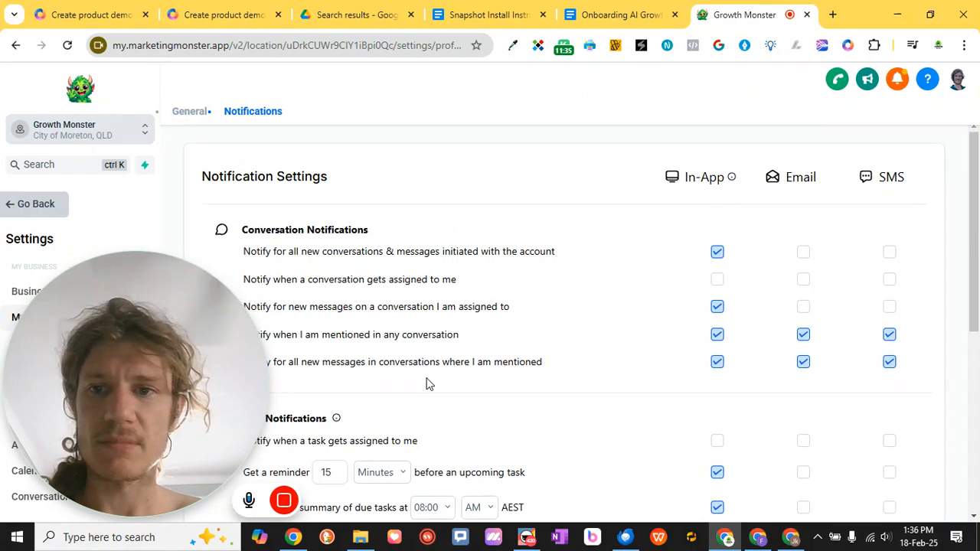
Step: Return to the General profile settings and show the Billing dashboard
left_click(191, 111)
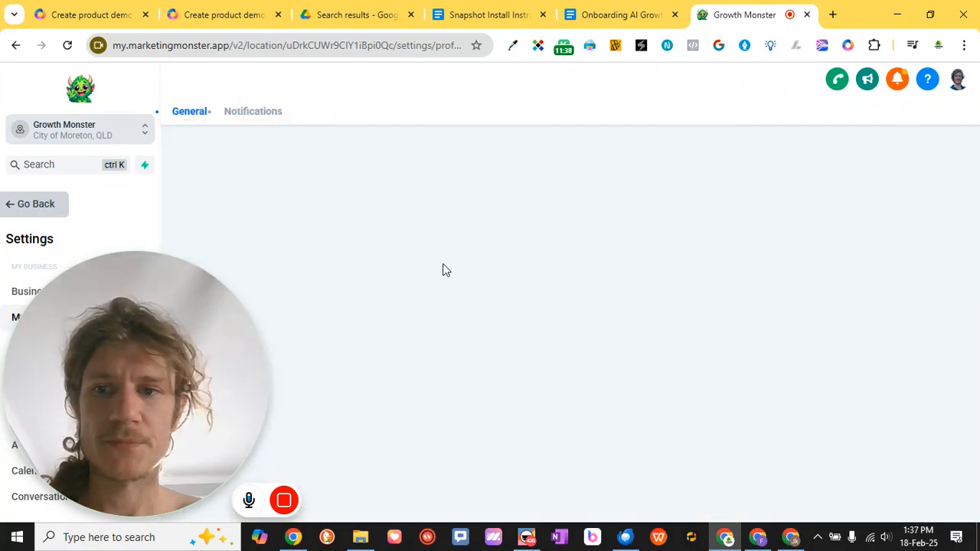
left_click_drag(114, 377, 376, 199)
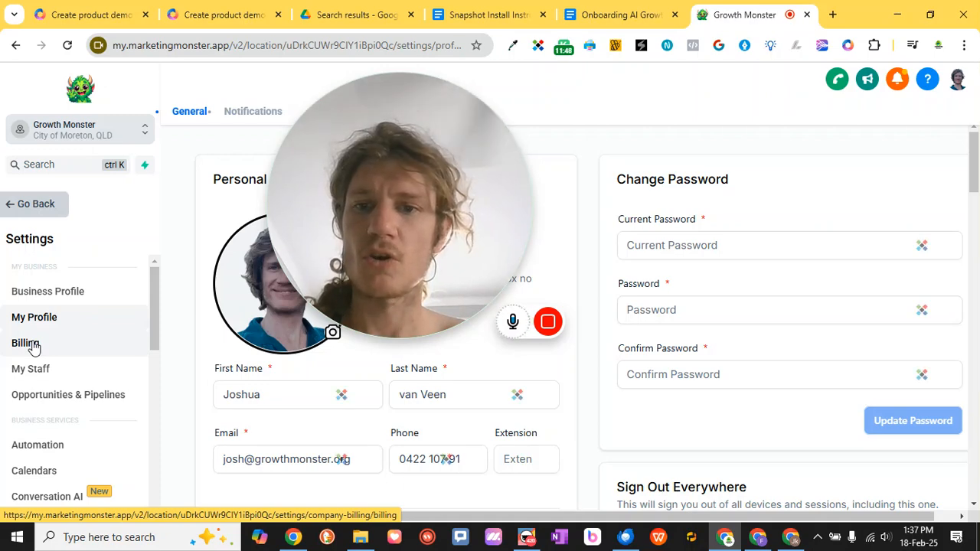
left_click(25, 343)
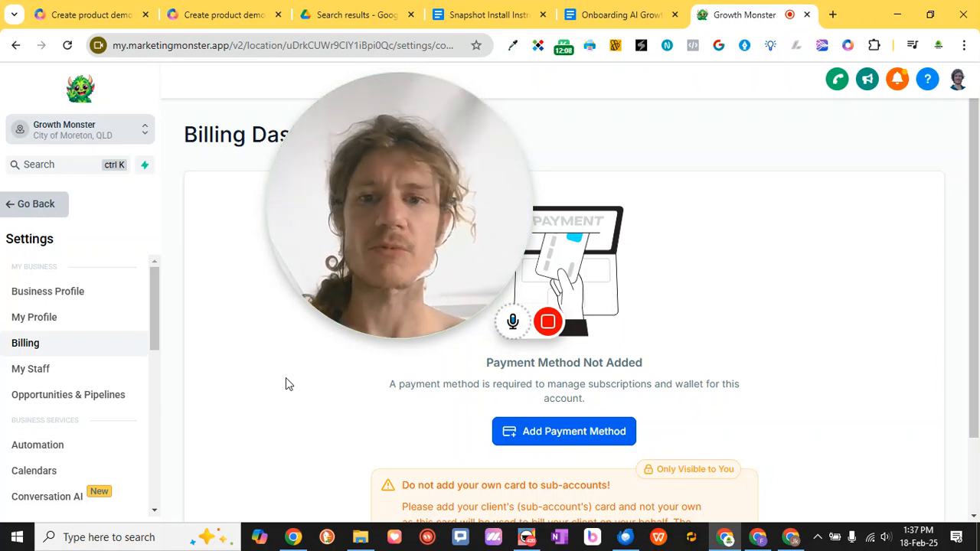
Step: Go to the My Staff settings and start adding a new employee
left_click(53, 372)
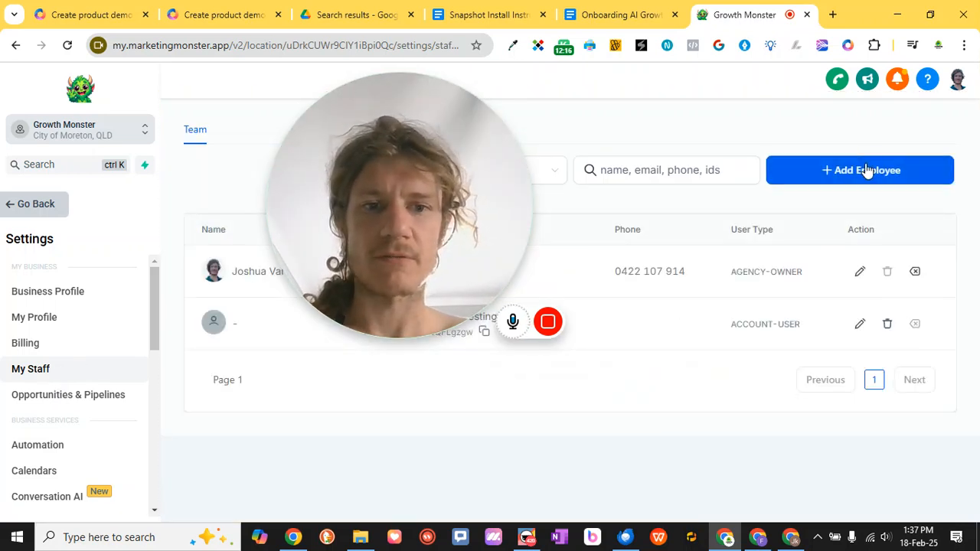
left_click(839, 170)
left_click_drag(388, 118, 3, 413)
left_click(476, 192)
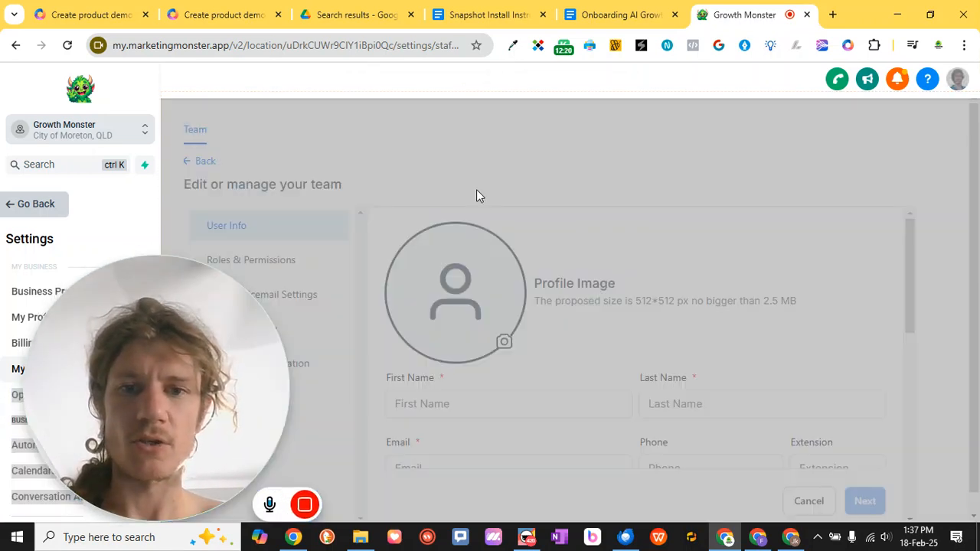
Step: Look over the new employee's User Info form down to the Calendar and Signature sections
scroll(605, 293, "down", 3)
scroll(608, 314, "up", 3)
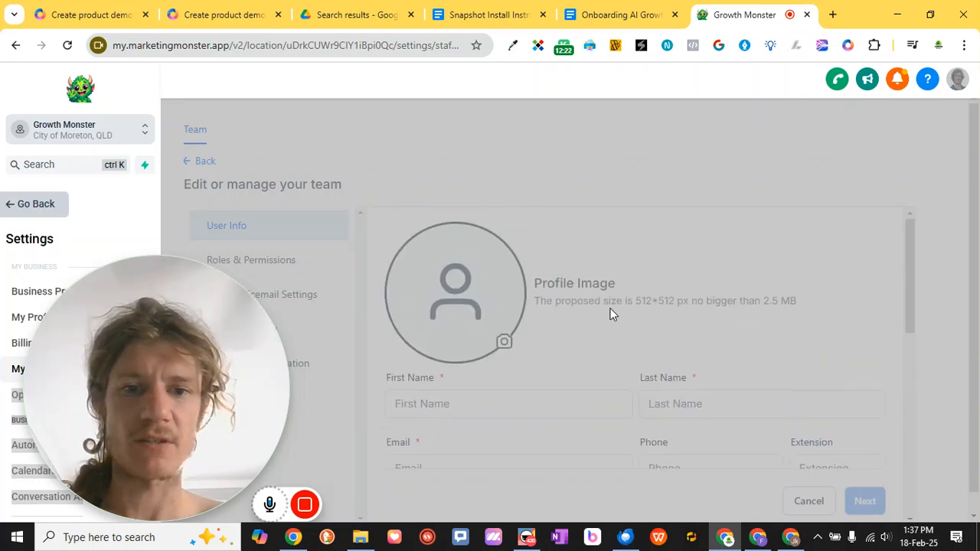
left_click_drag(197, 390, 241, 364)
scroll(567, 318, "down", 10)
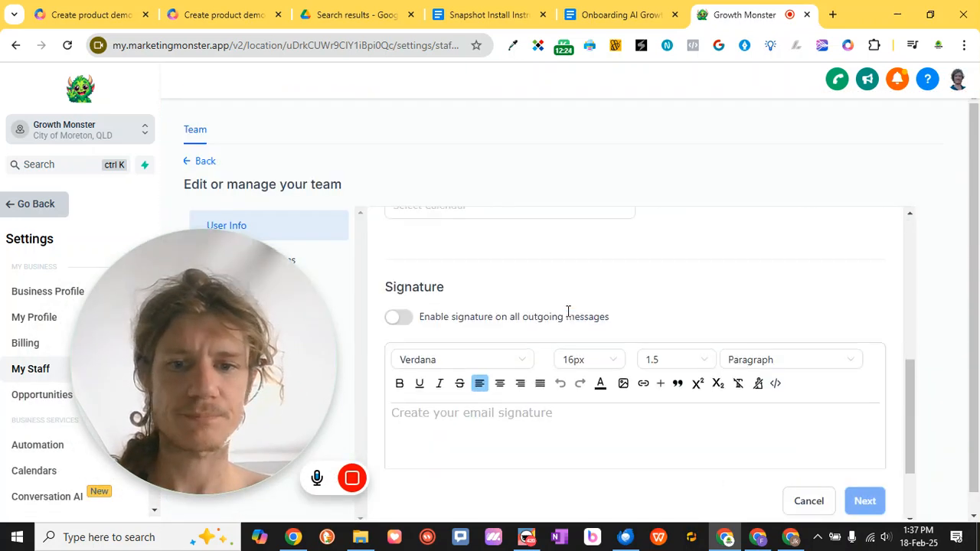
scroll(567, 312, "up", 5)
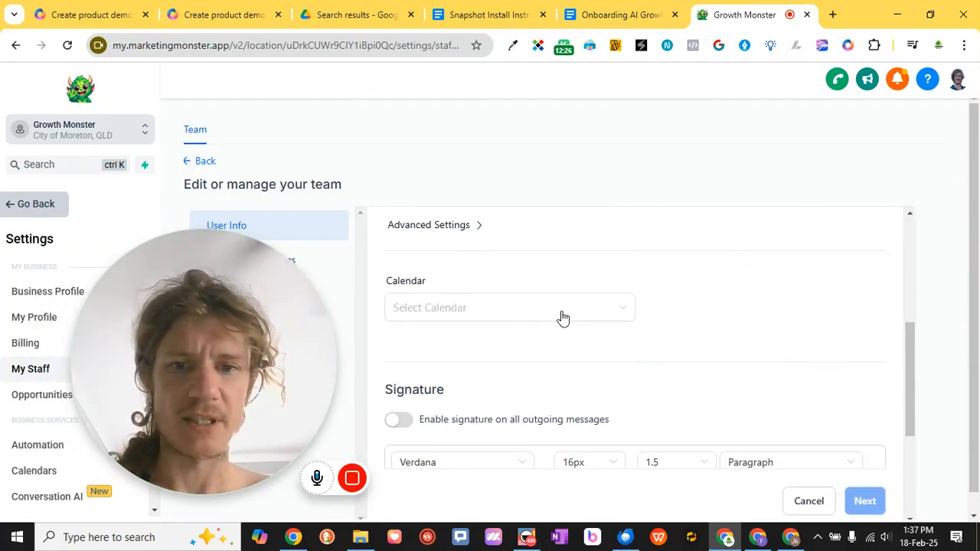
Step: View the calendars that can be assigned to the employee and the password field under Advanced Settings, without changing them
left_click(451, 371)
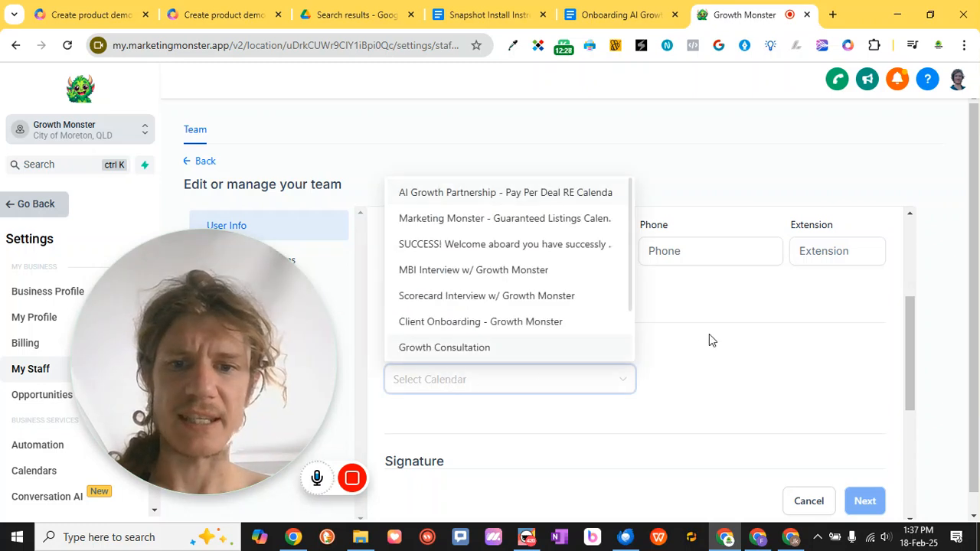
left_click(728, 331)
left_click(477, 301)
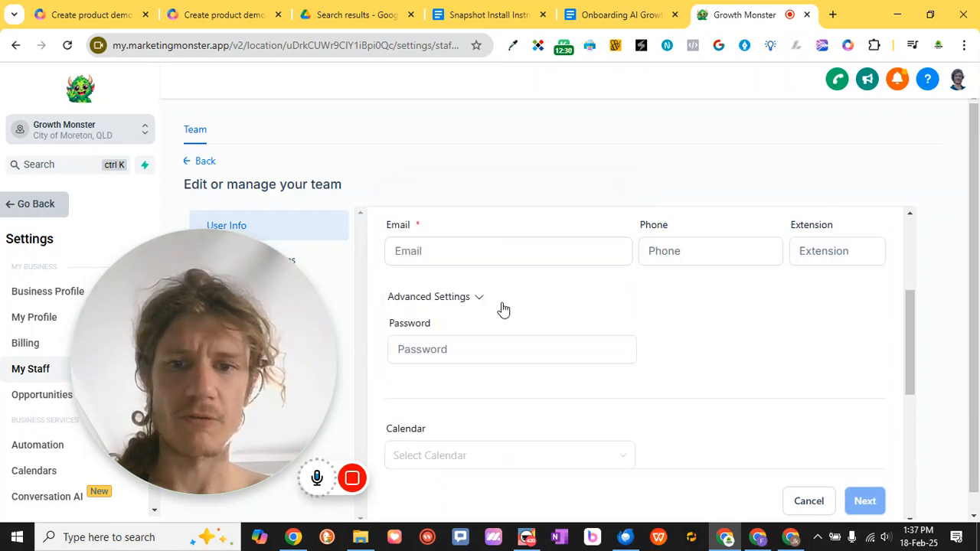
left_click(478, 301)
left_click(479, 301)
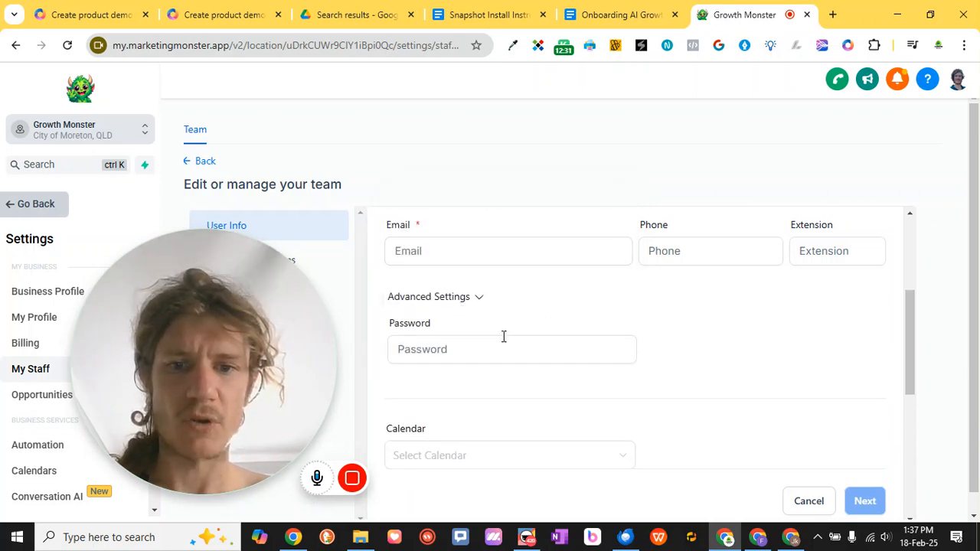
left_click(479, 304)
Step: Open the new employee's Roles & Permissions and switch the Account Tools permissions off and back on
left_click_drag(250, 308, 554, 261)
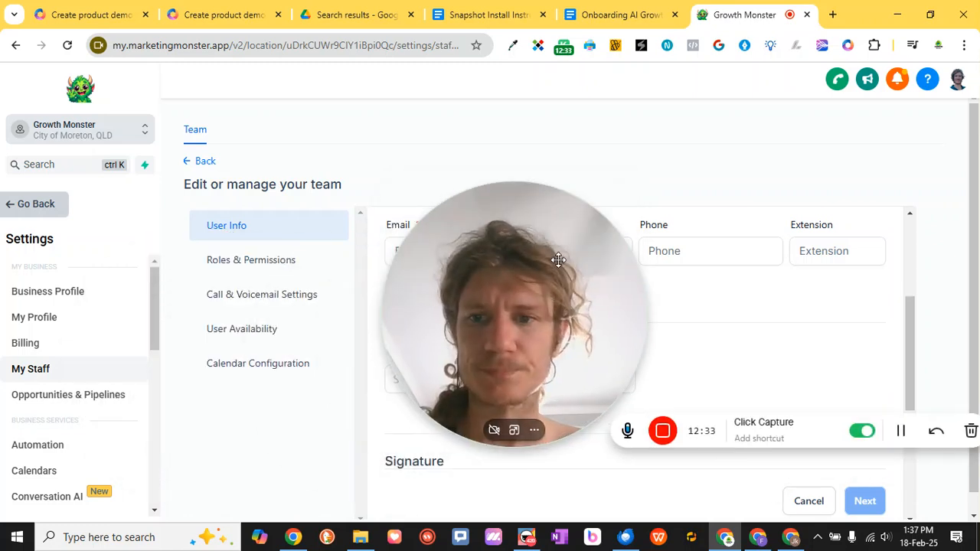
left_click(293, 268)
left_click_drag(454, 302, 118, 247)
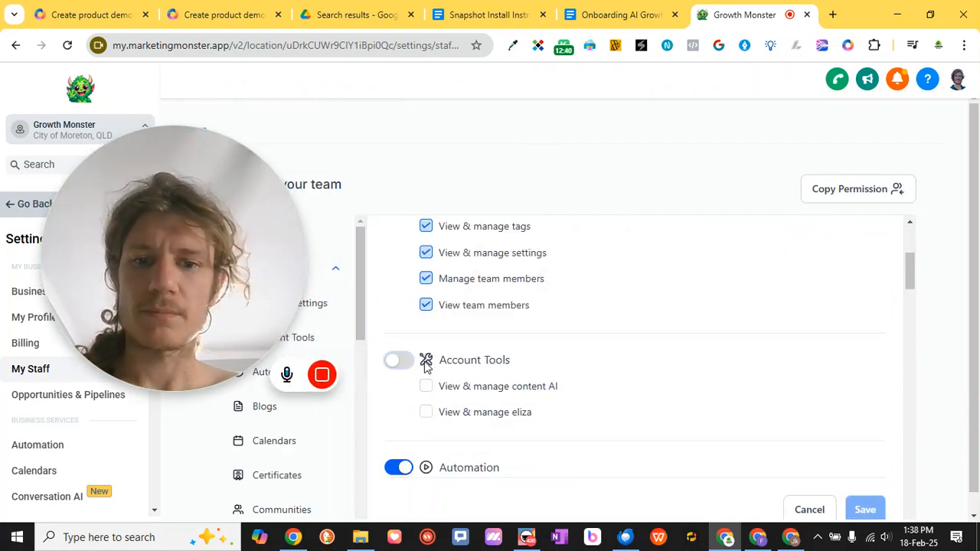
scroll(427, 397, "down", 2)
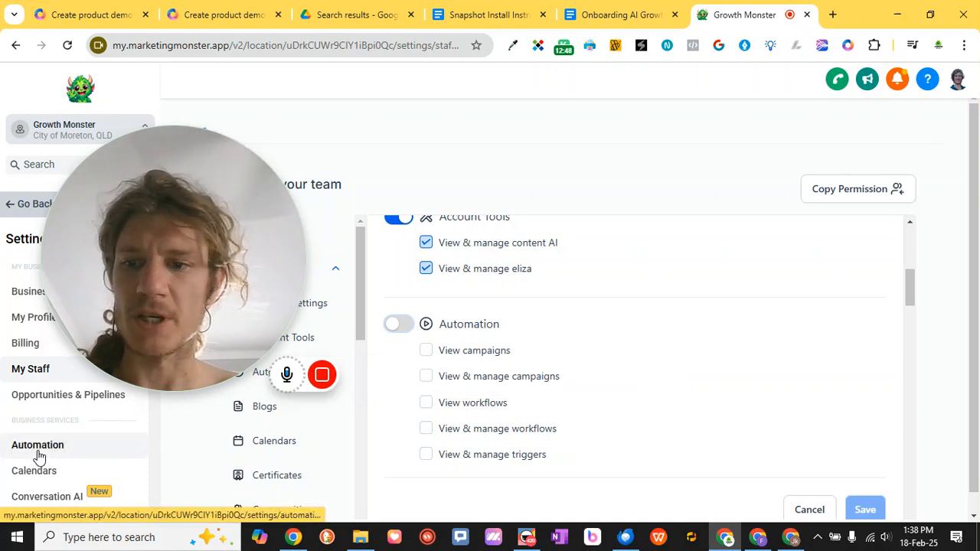
Step: Turn the Automation permissions back on and review the Blogs, Calendars and Certificates permissions
left_click(401, 325)
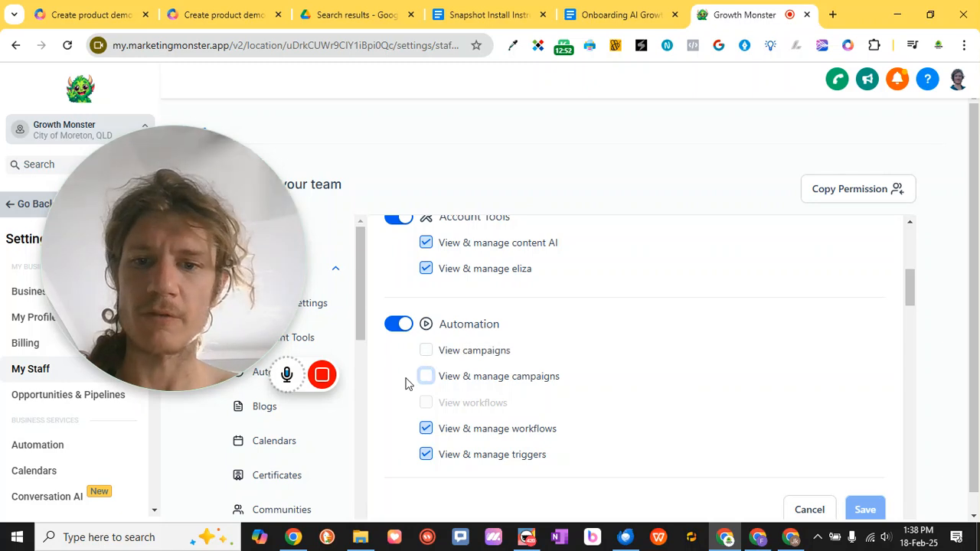
scroll(593, 368, "down", 4)
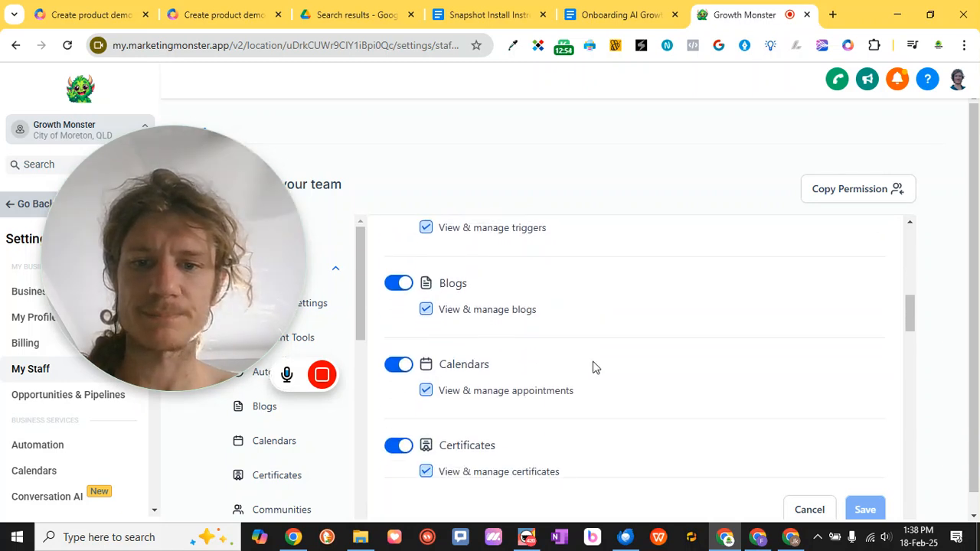
scroll(593, 365, "up", 2)
left_click_drag(230, 304, 631, 285)
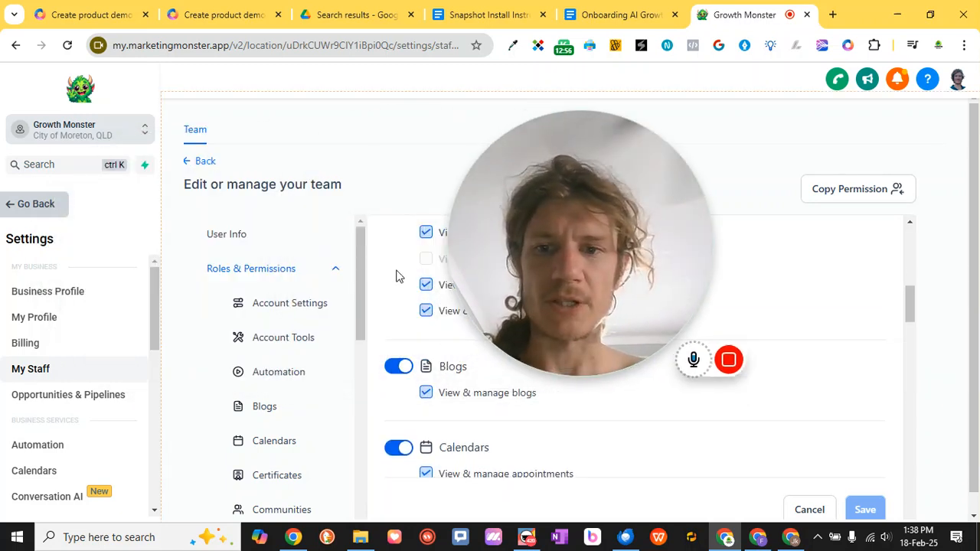
Step: View the new employee's Call & Voicemail Settings, including the incoming call timeout and the voicemail file upload
left_click(334, 272)
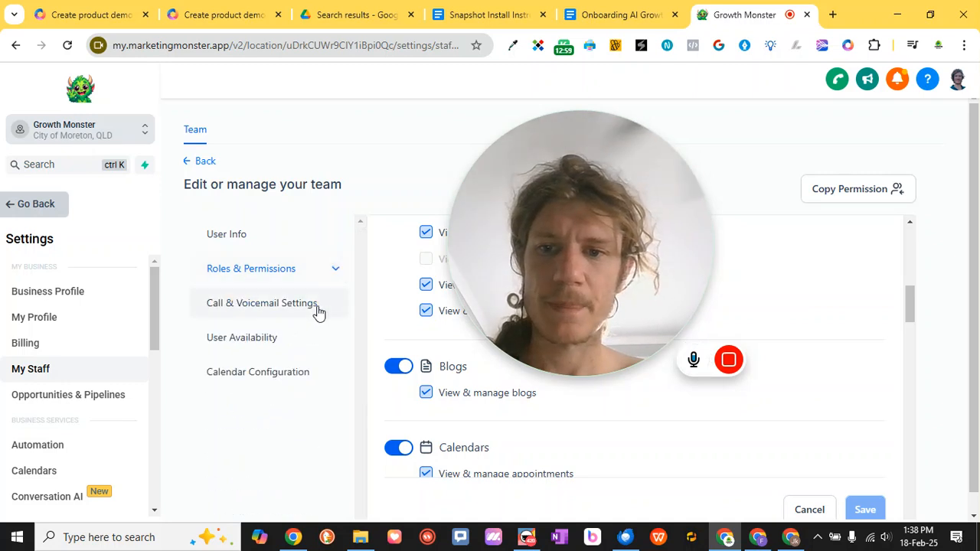
left_click(269, 303)
left_click_drag(559, 235, 523, 191)
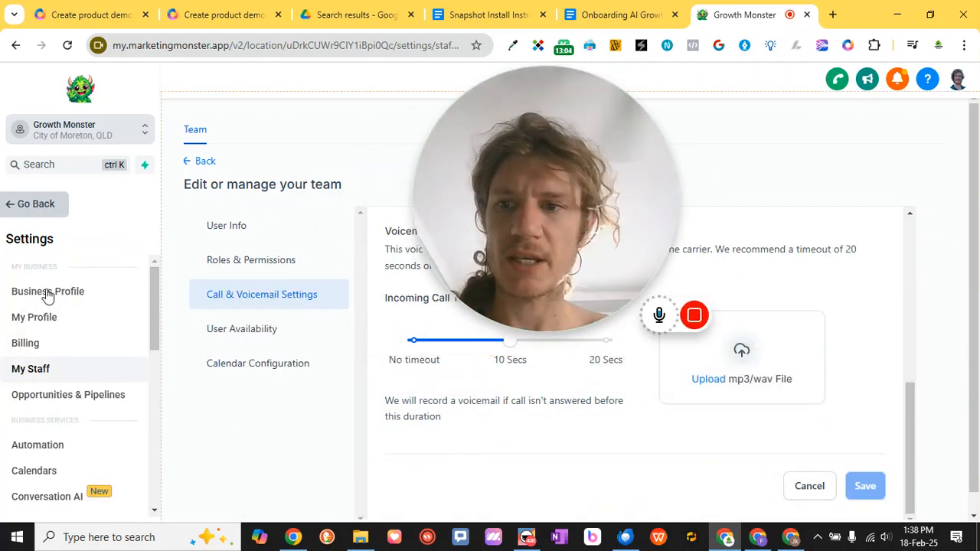
scroll(329, 359, "down", 1)
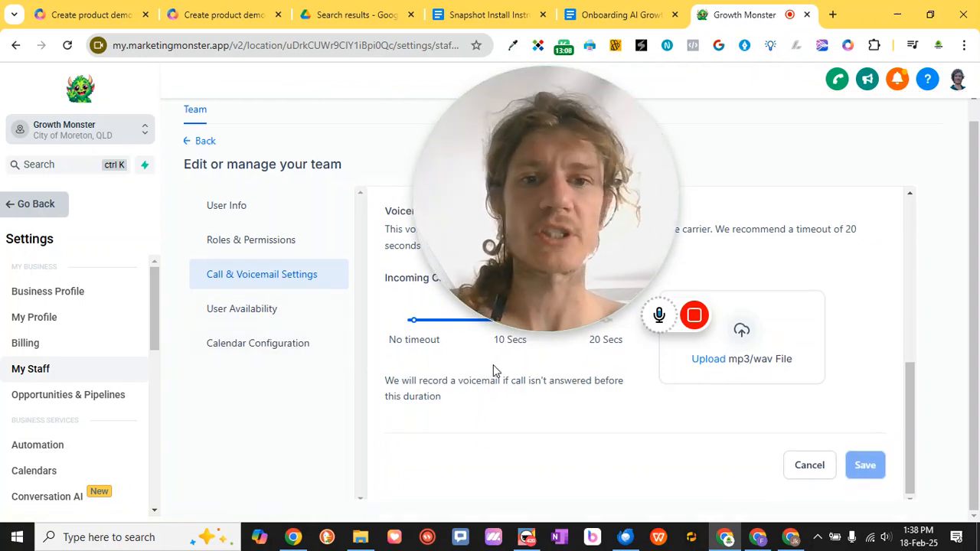
Step: View the employee's Calendar Configuration with its linked and conflict calendars, and return to the User Info form
left_click(258, 321)
left_click(279, 356)
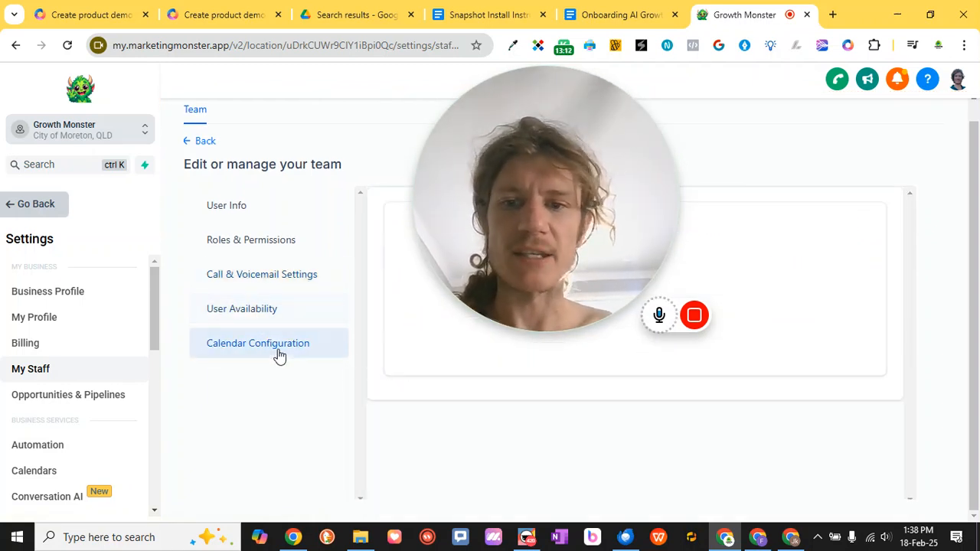
scroll(551, 406, "down", 2)
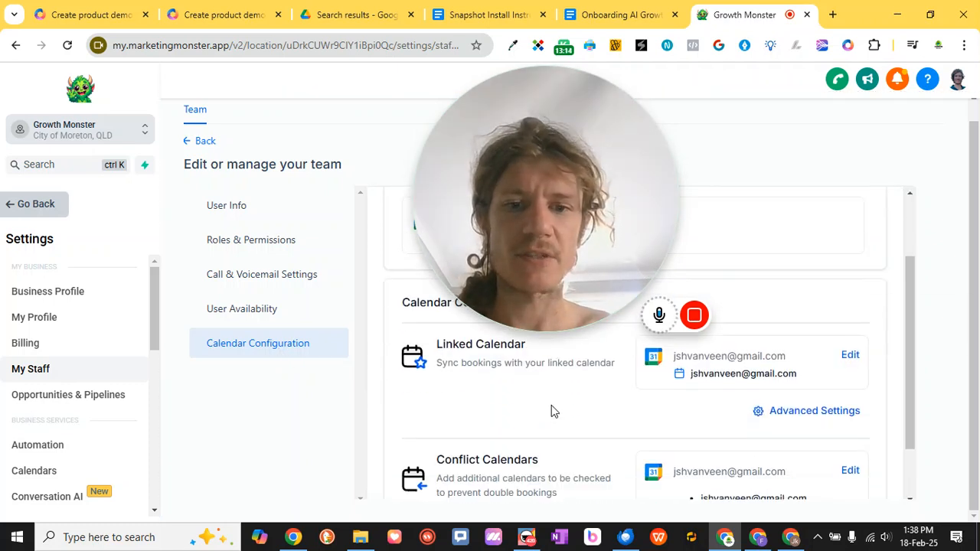
scroll(553, 411, "up", 2)
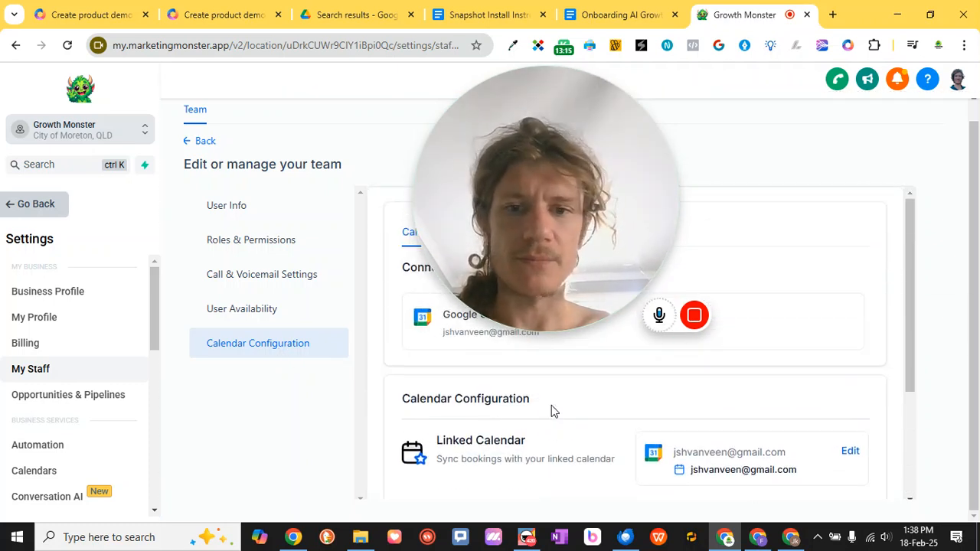
left_click(241, 208)
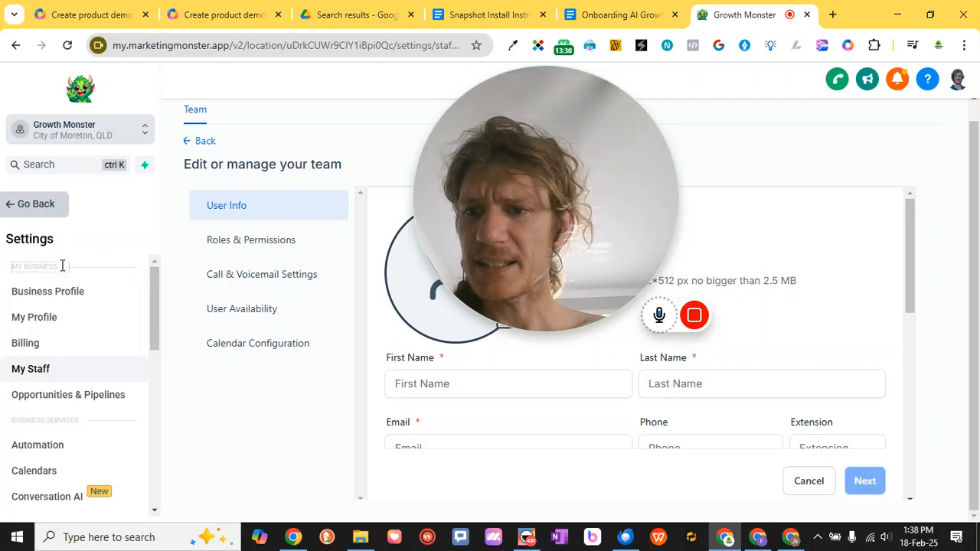
Step: Open the Opportunities & Pipelines settings, view the opportunity owner options, and show the list of pipelines
left_click(92, 398)
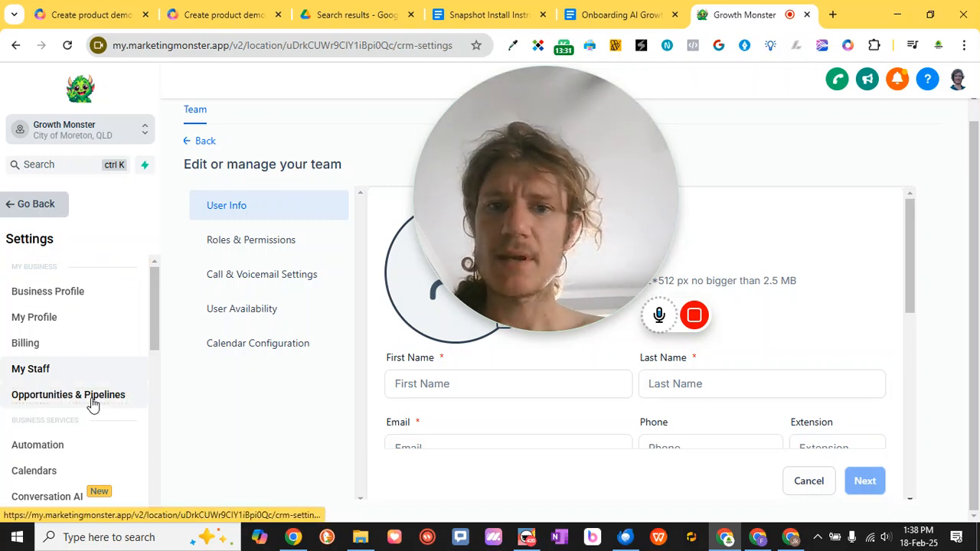
left_click_drag(521, 179, 666, 180)
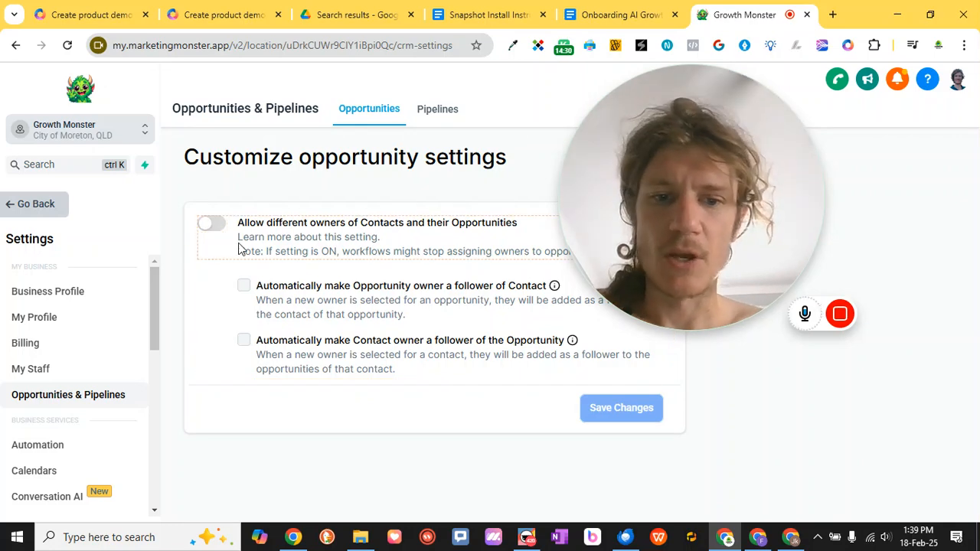
left_click(436, 115)
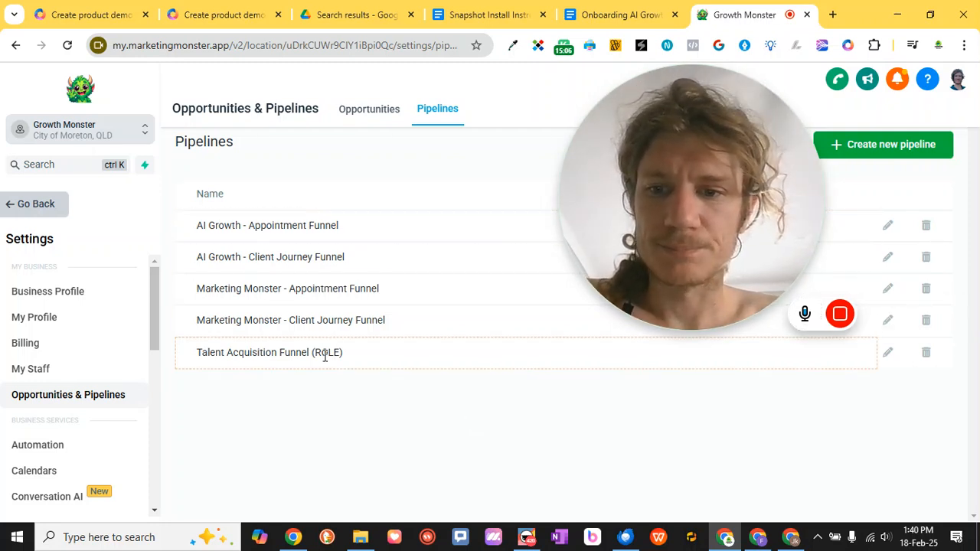
Step: Review the stages of the Marketing Monster - Appointment Funnel pipeline from New Lead to Unqualified and close it without saving
left_click(889, 291)
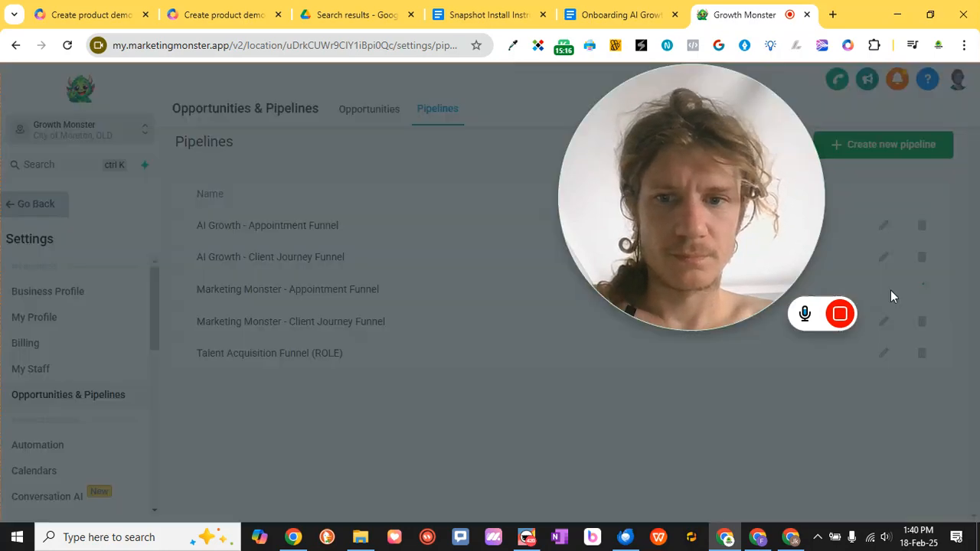
scroll(414, 243, "down", 1)
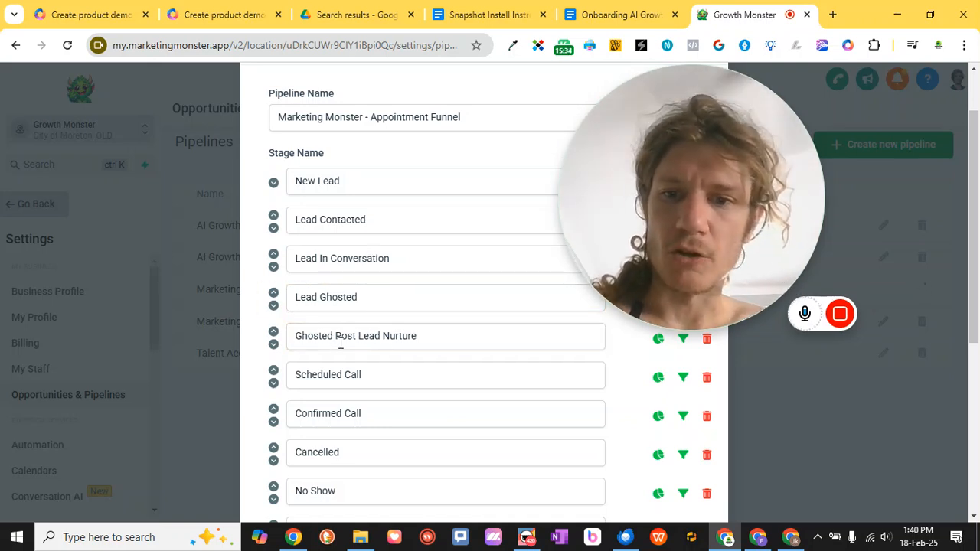
scroll(399, 342, "down", 1)
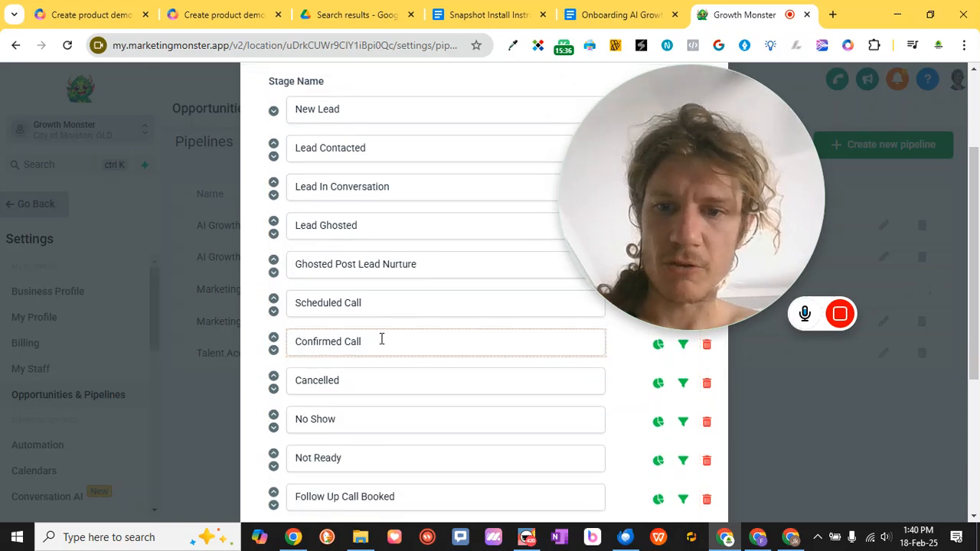
scroll(380, 340, "down", 1)
scroll(344, 314, "down", 1)
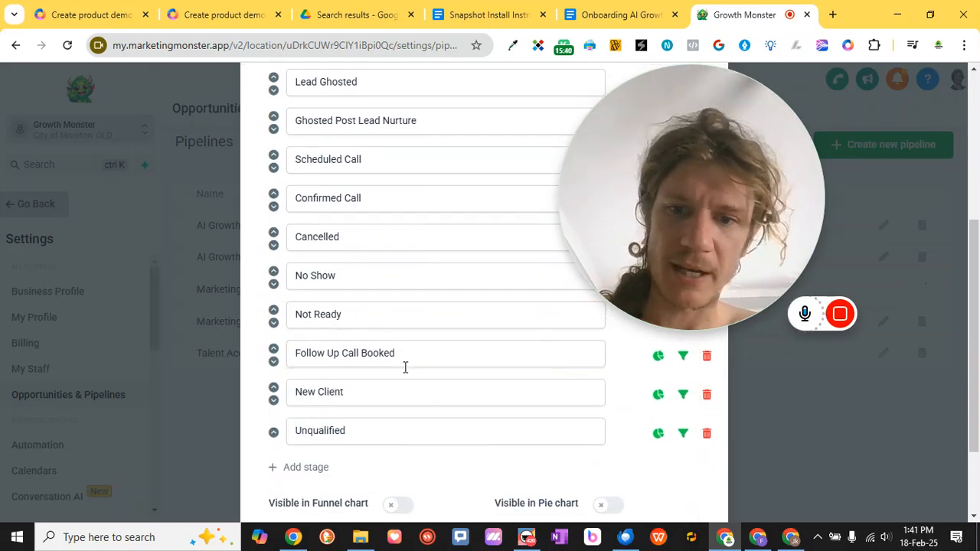
scroll(401, 444, "down", 1)
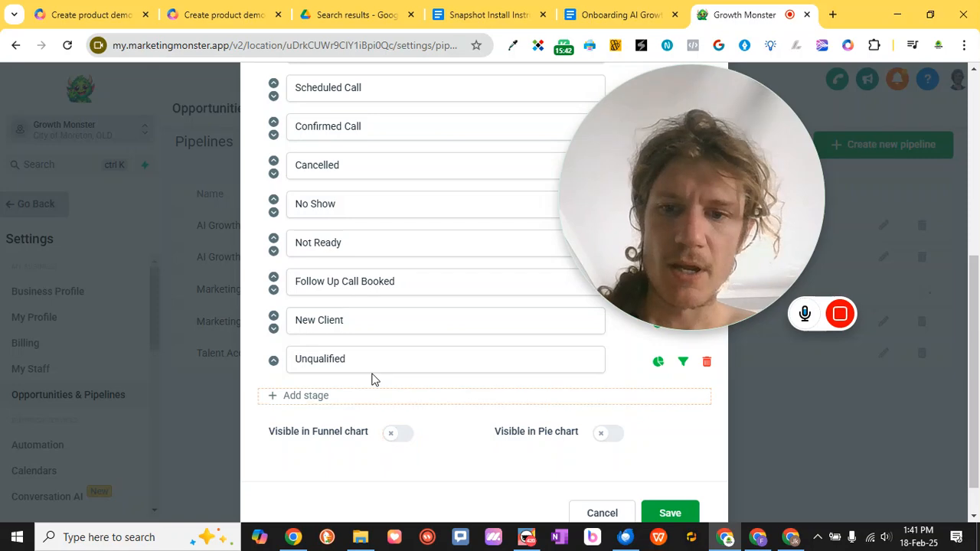
scroll(372, 379, "up", 1)
scroll(440, 344, "up", 4)
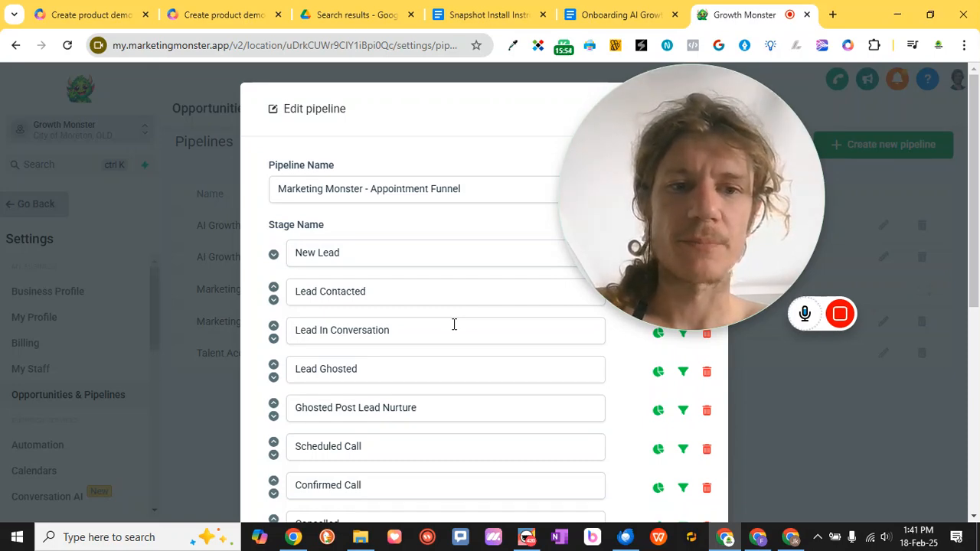
scroll(452, 324, "down", 2)
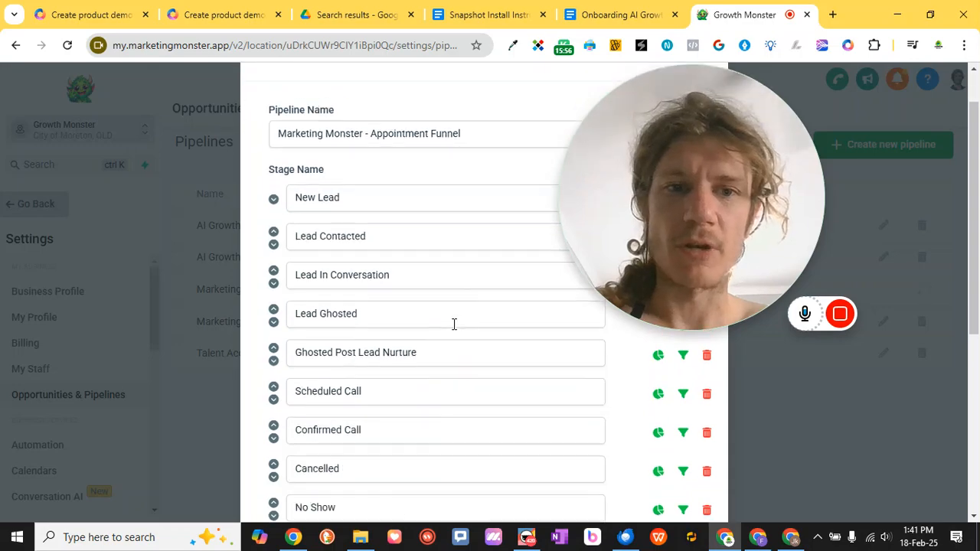
scroll(525, 241, "up", 2)
left_click_drag(655, 177, 657, 327)
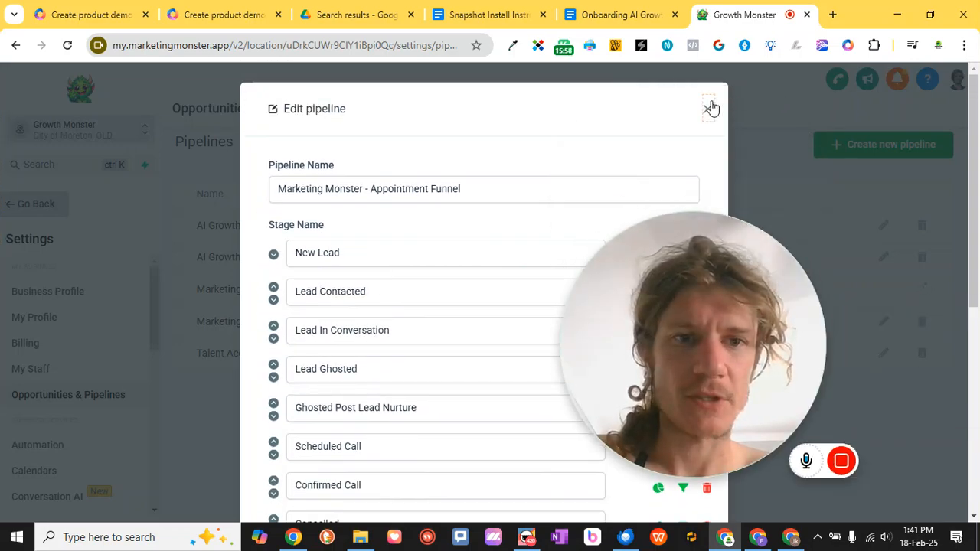
left_click(709, 108)
Step: Leave the account settings and return to the Launchpad page
scroll(102, 350, "down", 2)
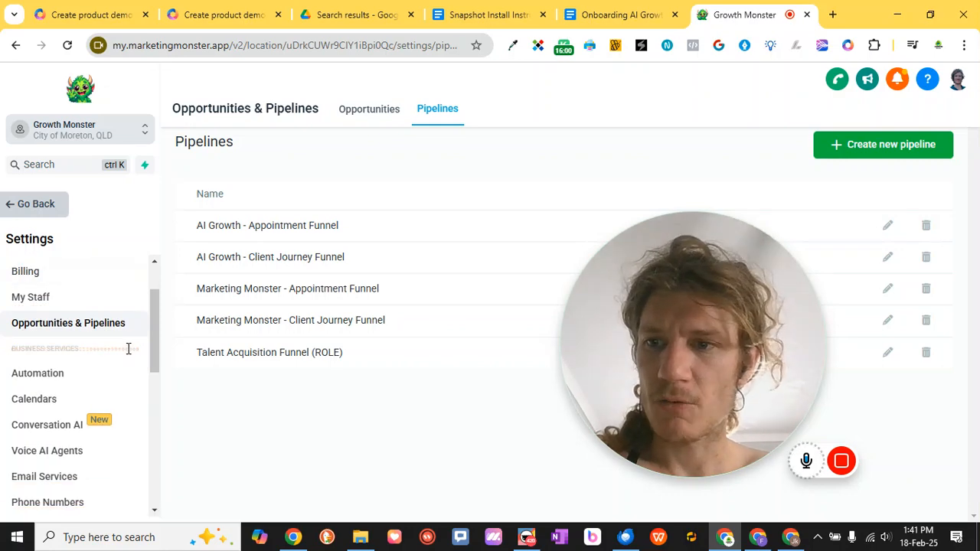
scroll(122, 345, "up", 2)
left_click(42, 207)
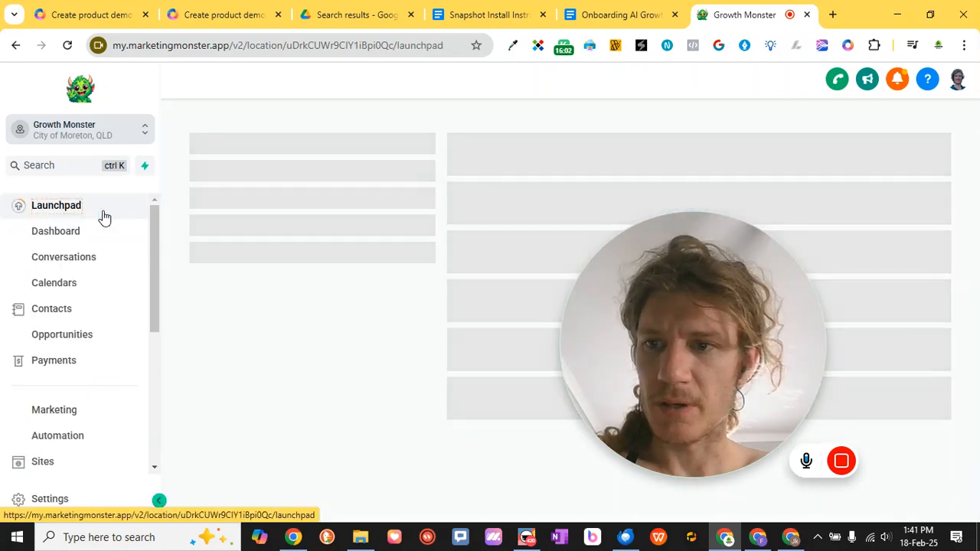
Step: Look through the main navigation's sections from Launchpad down to Taskade without opening any of them
scroll(110, 339, "down", 4)
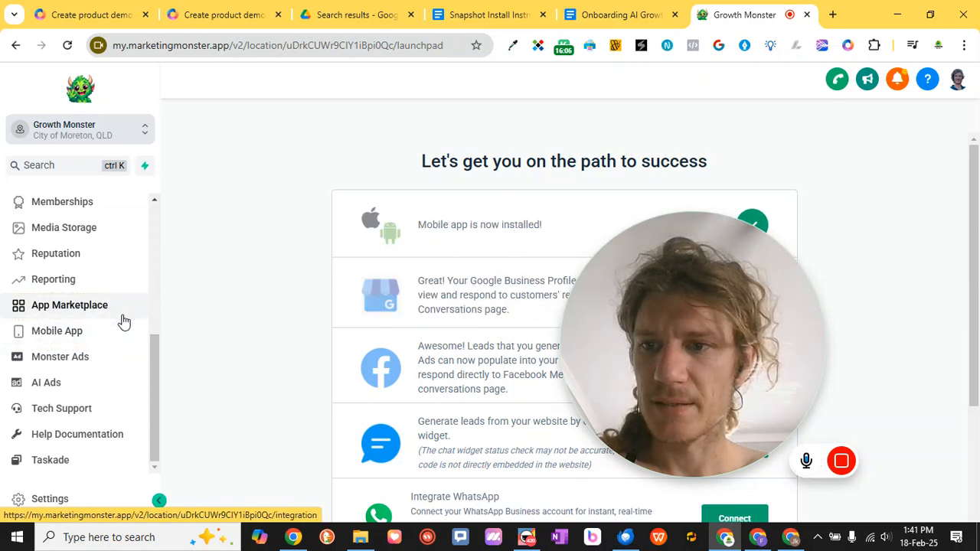
scroll(124, 322, "up", 3)
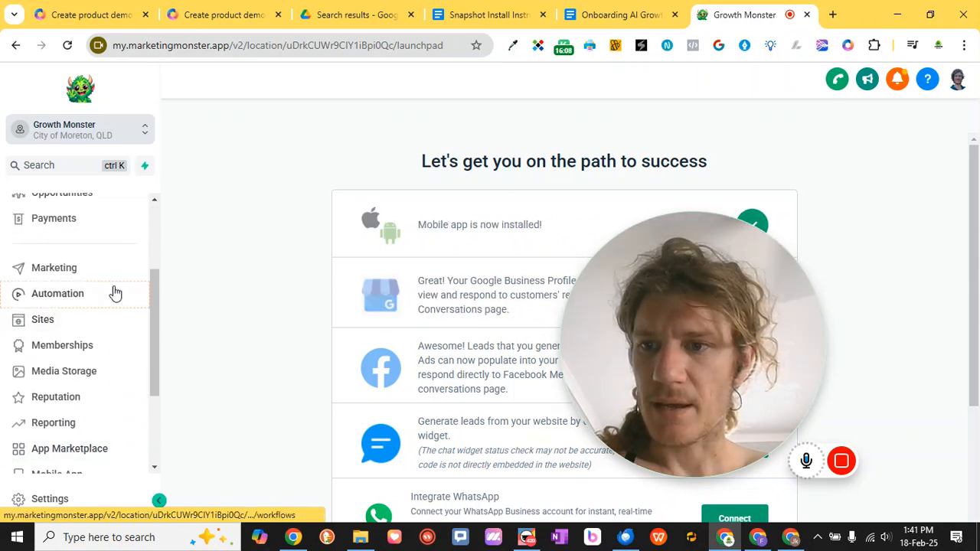
left_click(114, 293)
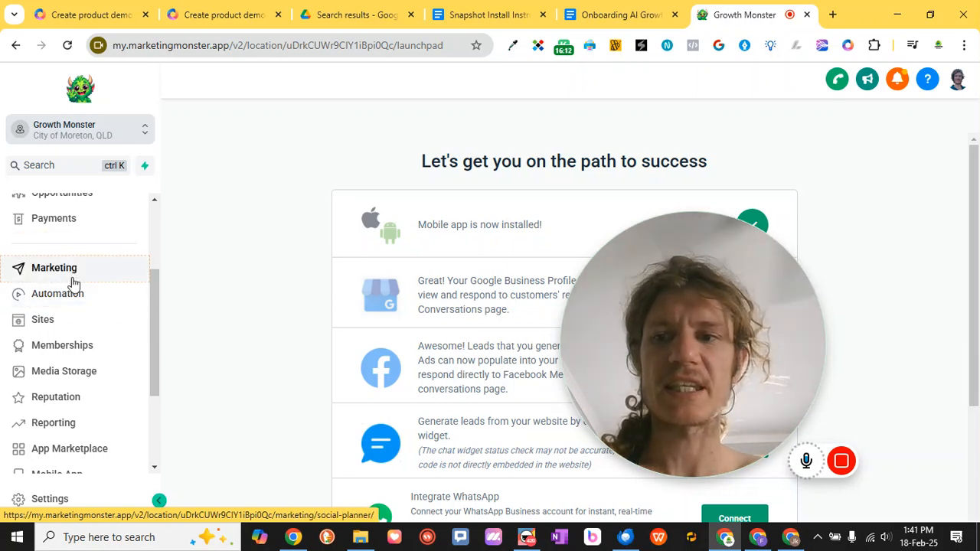
scroll(77, 287, "down", 1)
scroll(98, 327, "down", 2)
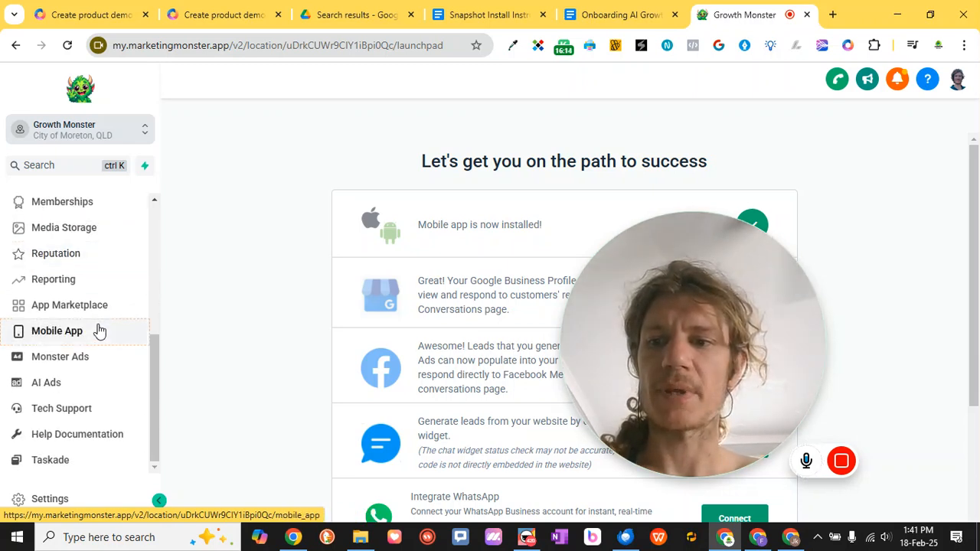
scroll(98, 329, "up", 1)
scroll(98, 329, "up", 3)
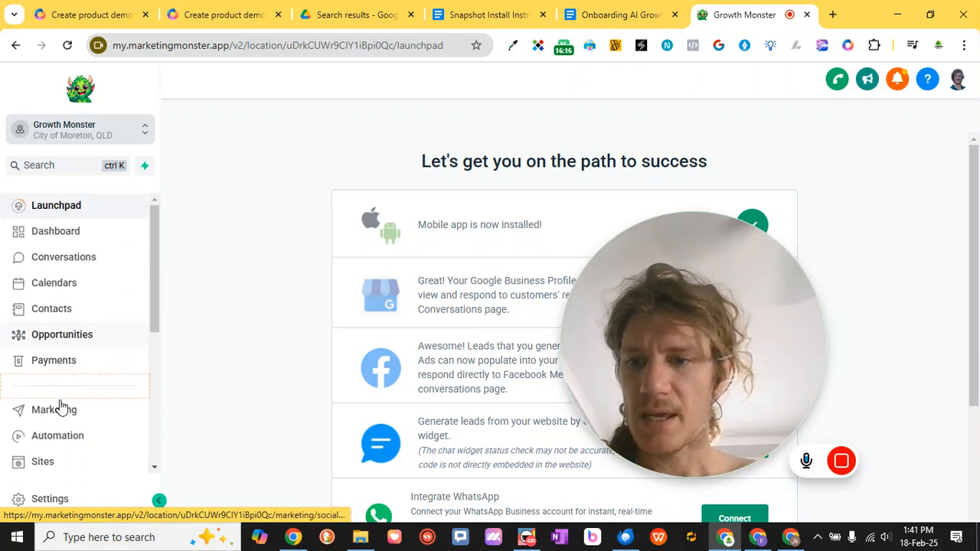
scroll(88, 360, "down", 3)
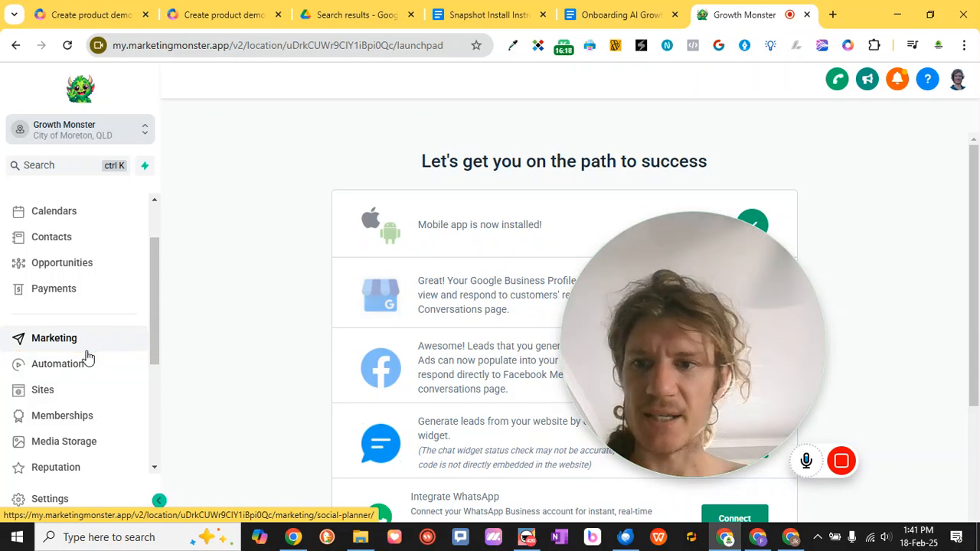
scroll(88, 356, "up", 3)
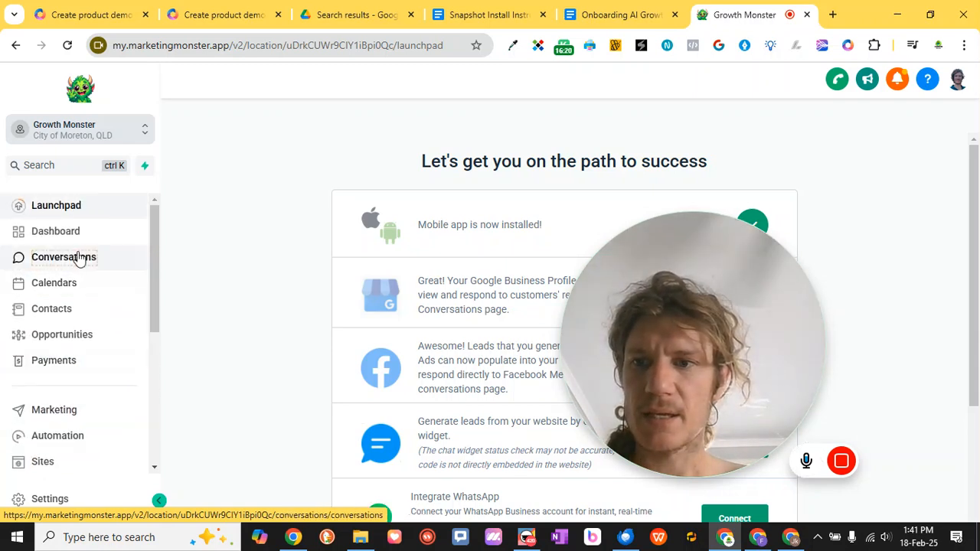